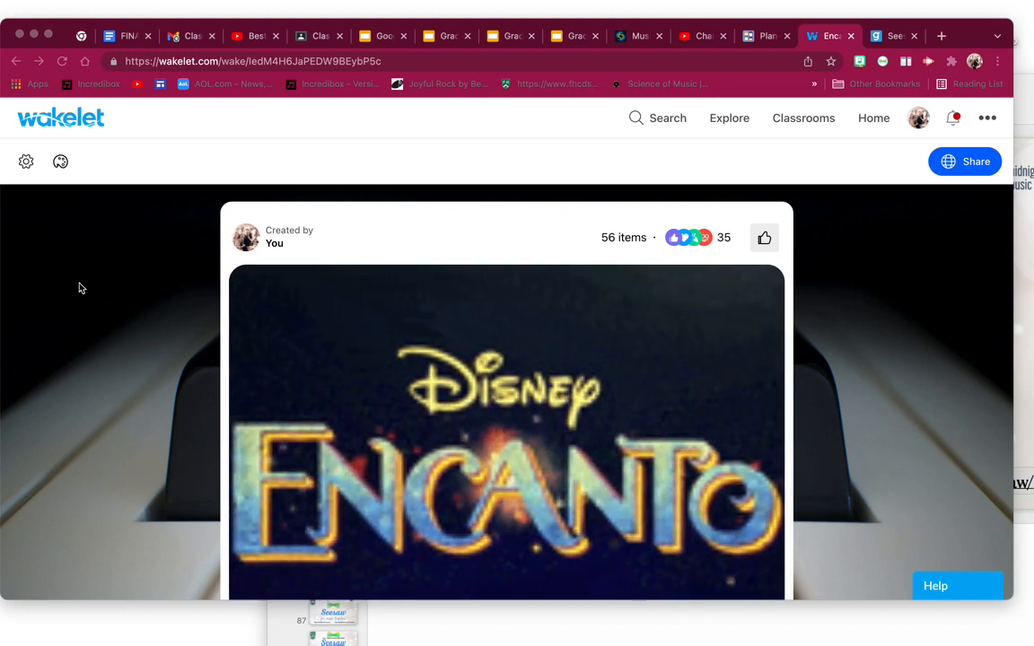
# Look over the Encanto Resources collection's cover image, title, description and column categories.
pyautogui.scroll(-1, 144, 286)
pyautogui.scroll(1, 145, 287)
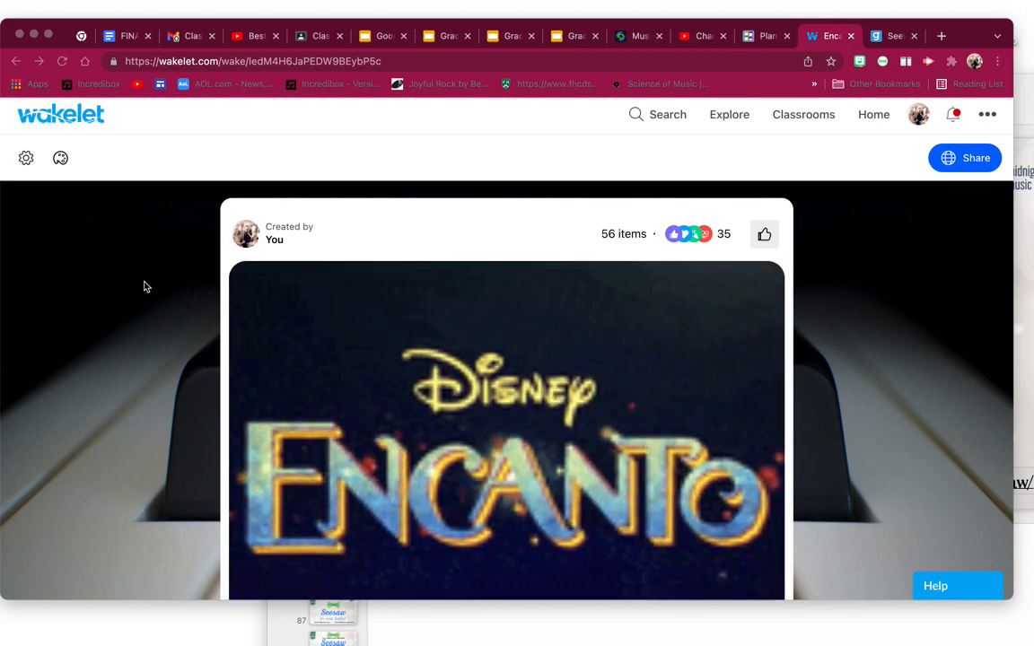
pyautogui.scroll(-3, 146, 286)
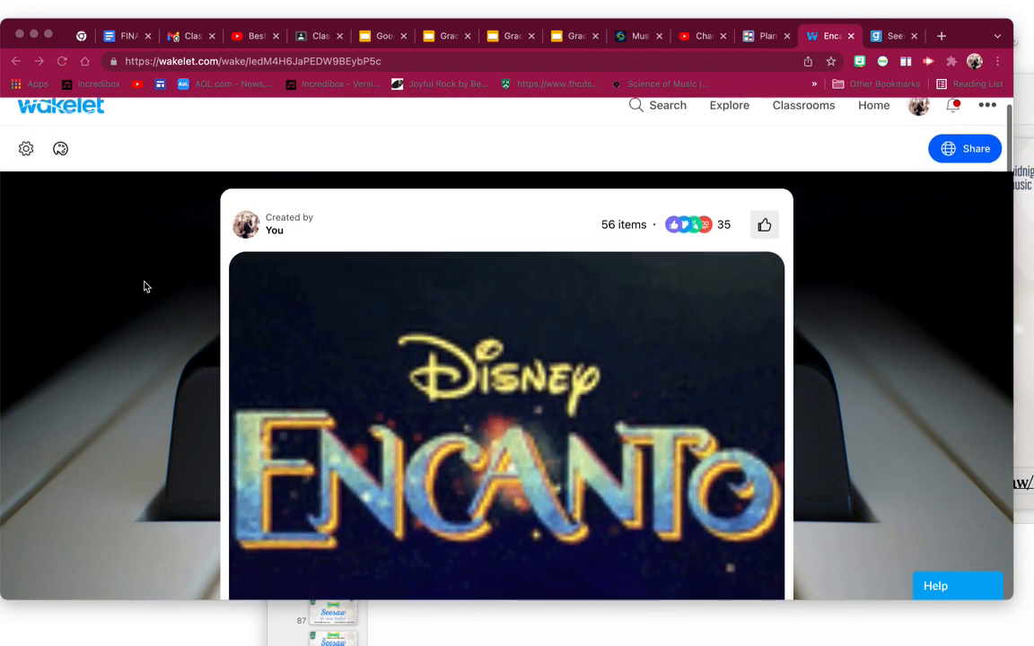
pyautogui.scroll(-2, 147, 286)
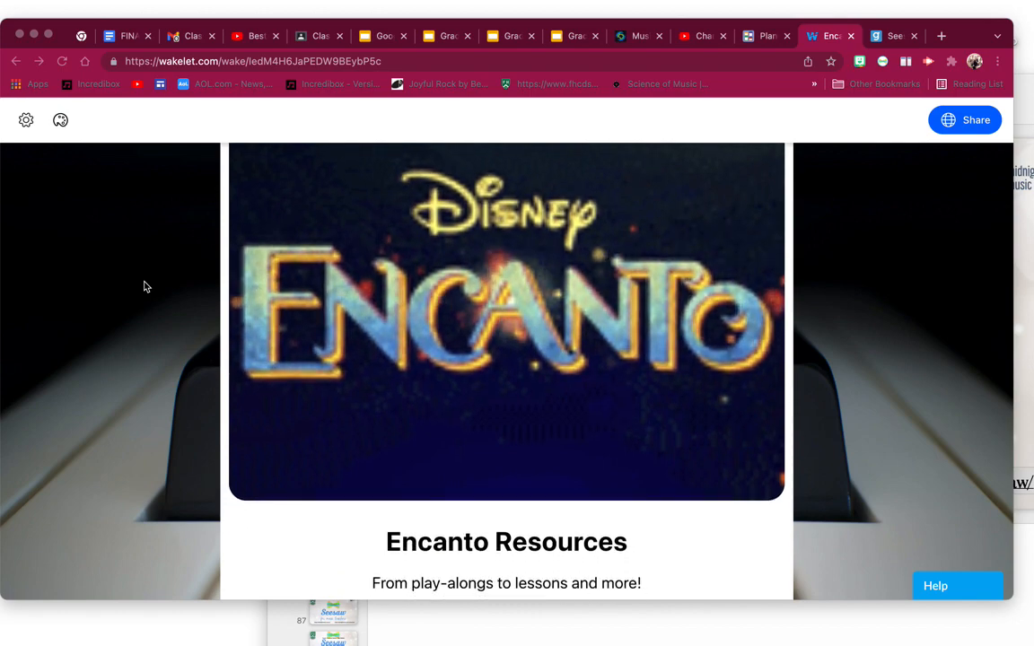
pyautogui.scroll(2, 146, 286)
pyautogui.scroll(2, 147, 286)
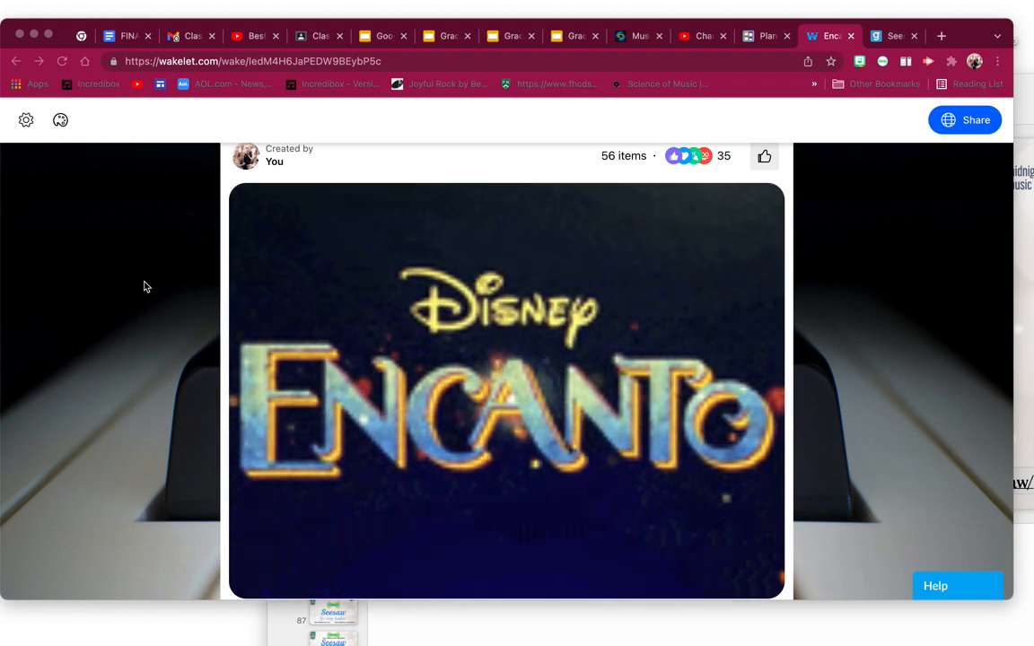
pyautogui.scroll(2, 143, 287)
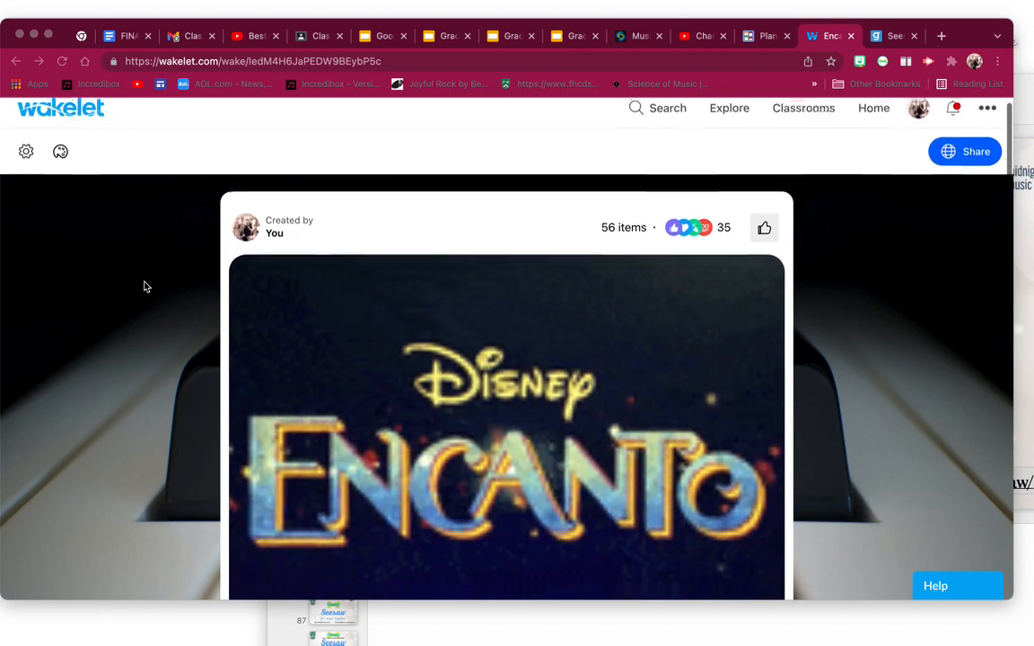
pyautogui.scroll(1, 144, 286)
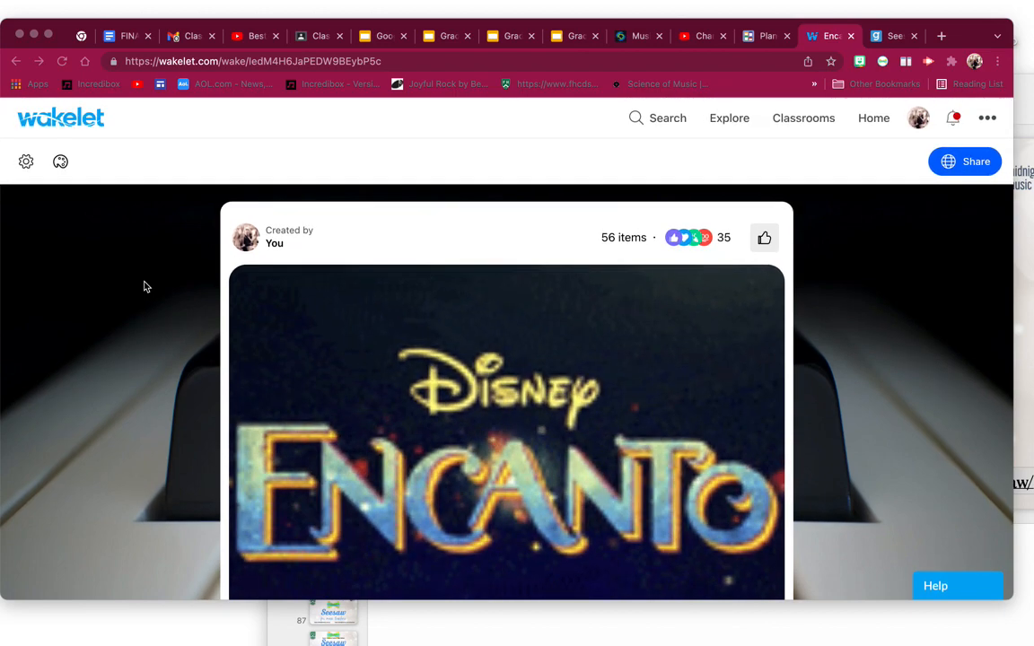
pyautogui.scroll(-2, 143, 287)
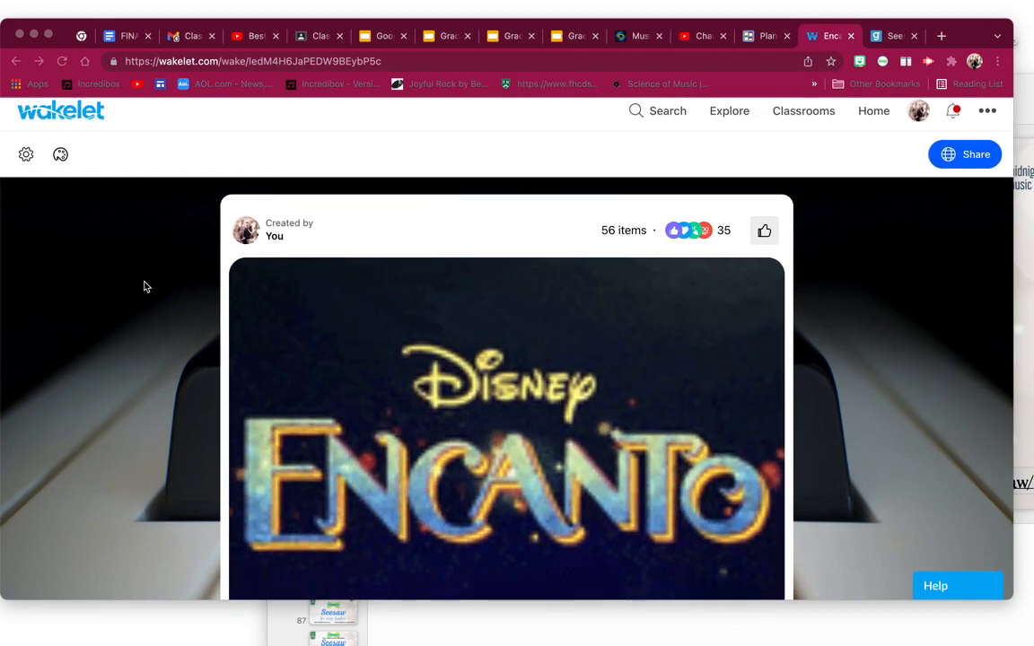
pyautogui.scroll(-5, 143, 287)
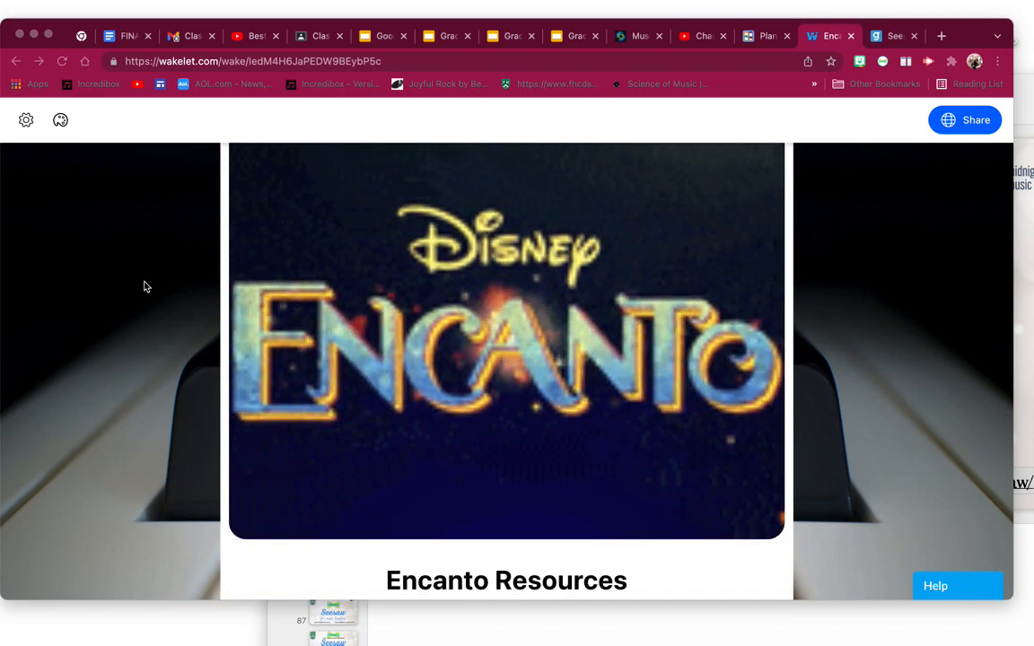
pyautogui.scroll(-3, 143, 287)
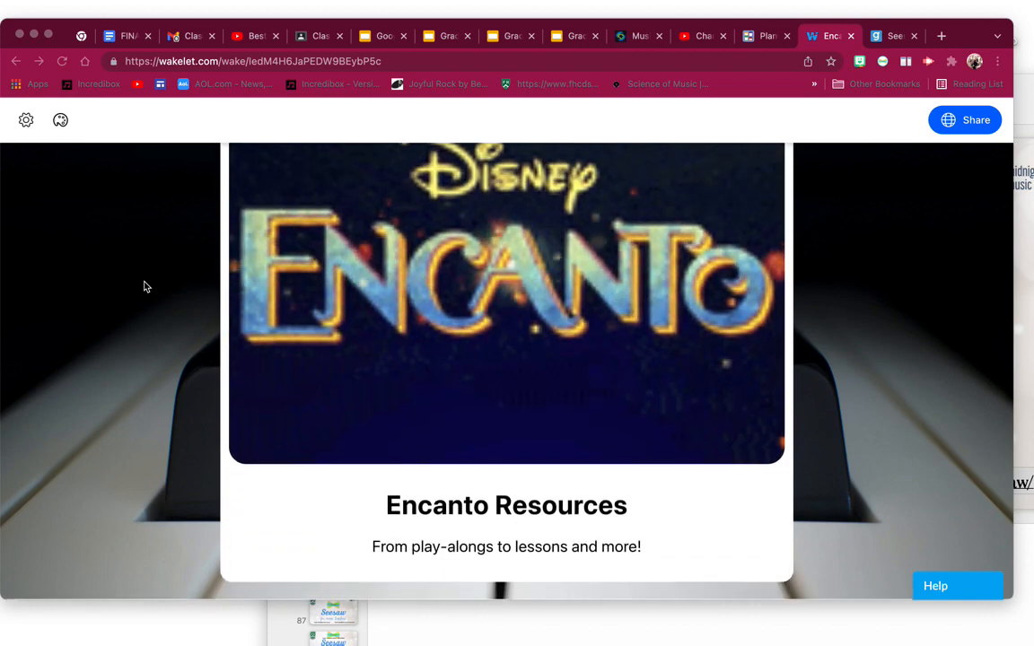
pyautogui.scroll(-1, 144, 286)
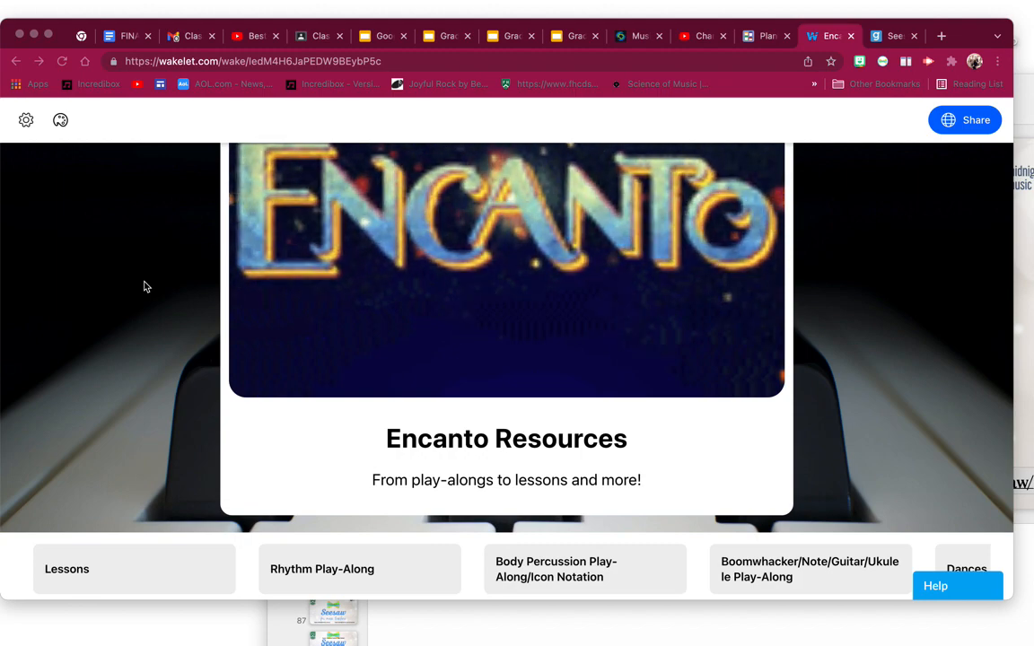
pyautogui.scroll(-1, 143, 286)
pyautogui.scroll(-5, 144, 286)
pyautogui.scroll(2, 144, 286)
pyautogui.scroll(8, 144, 286)
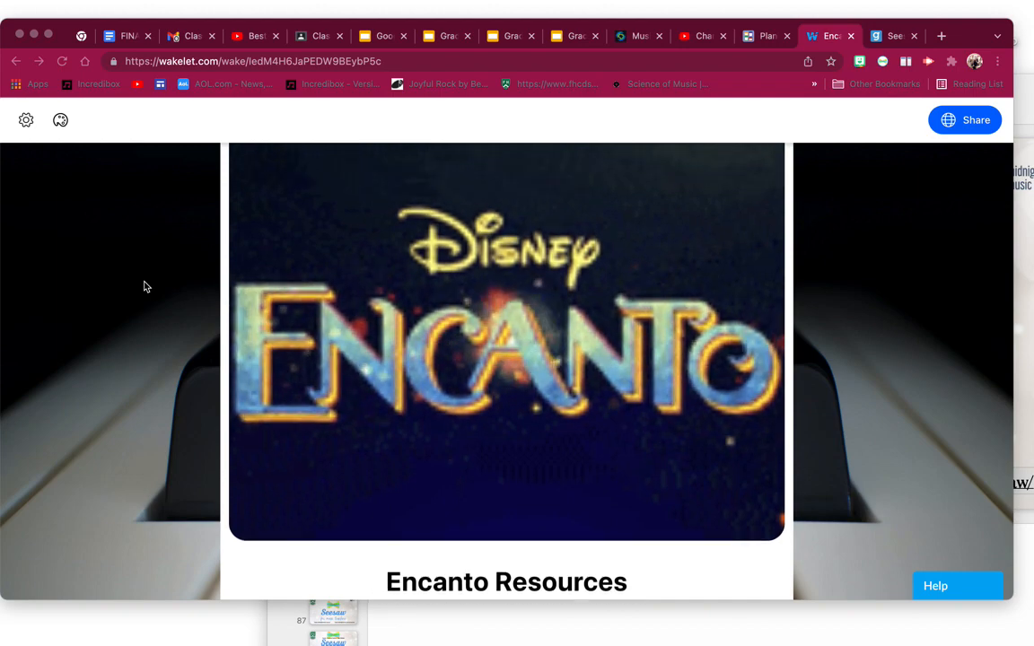
# Open the collection's design settings and review the layout, cover image, image layout and background image sections.
pyautogui.click(60, 119)
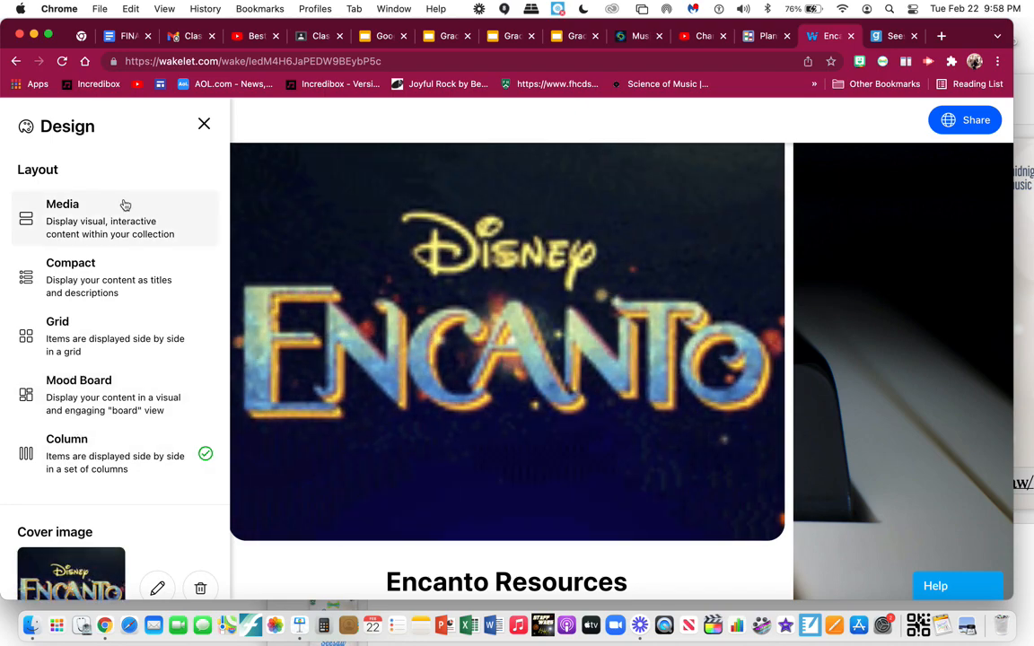
pyautogui.scroll(-5, 114, 341)
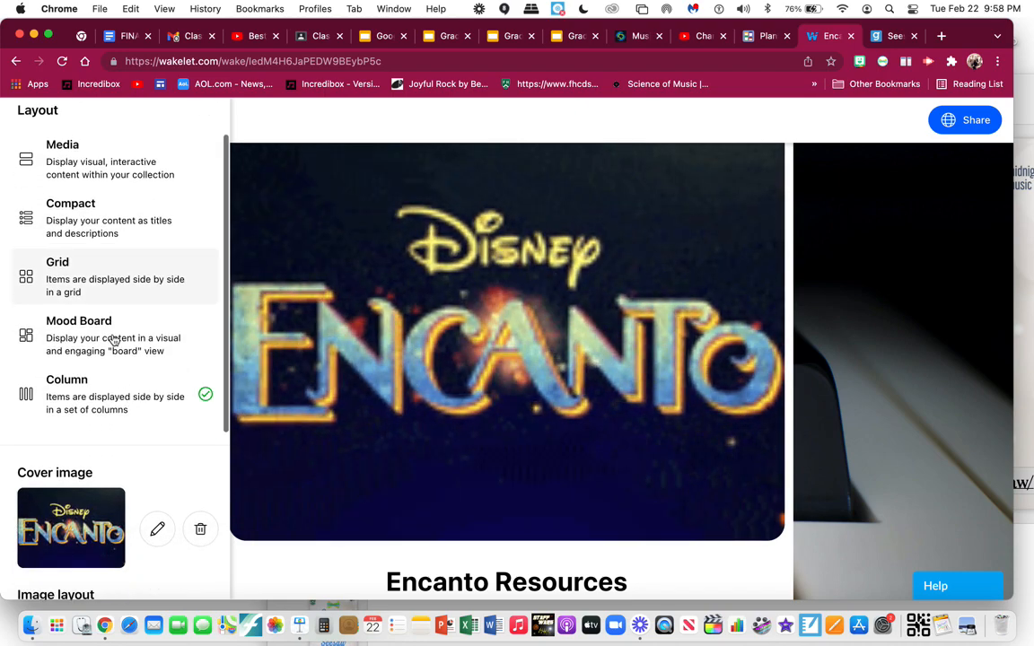
pyautogui.scroll(-1, 114, 341)
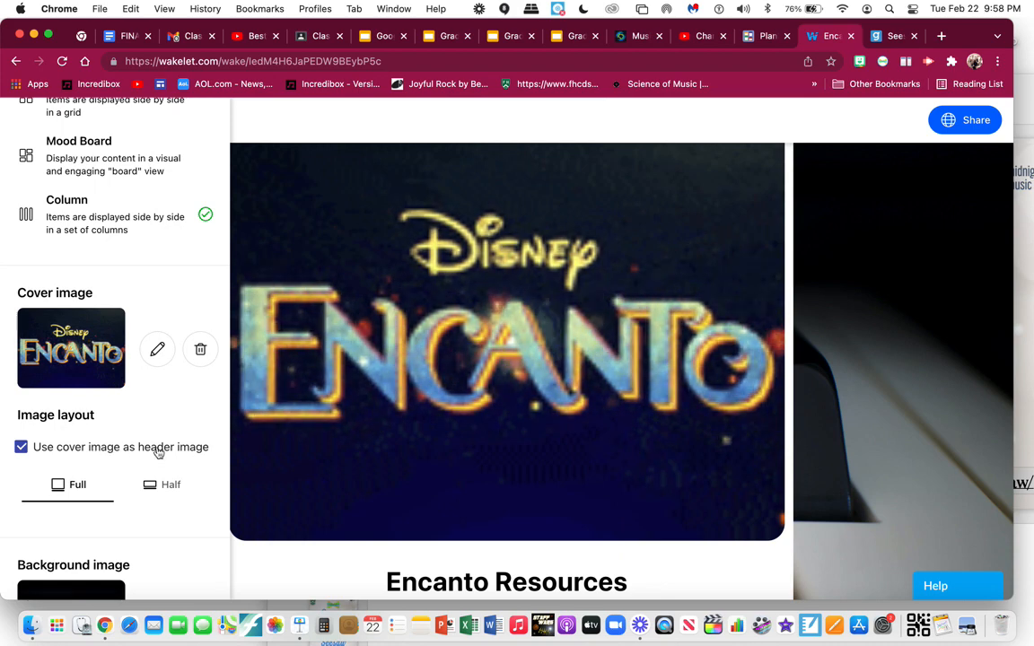
pyautogui.scroll(-2, 92, 362)
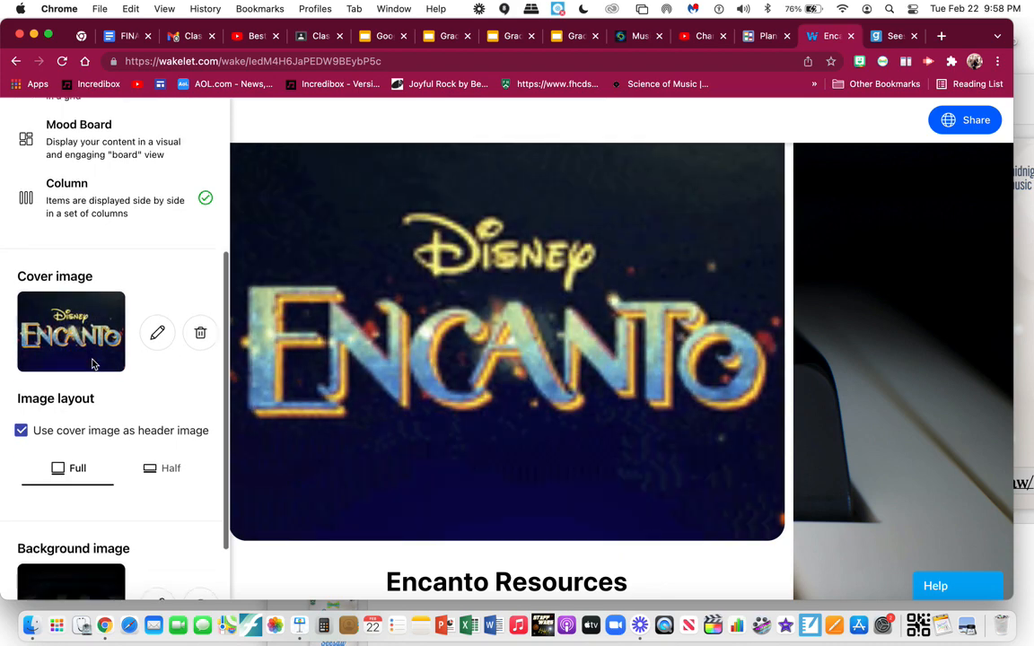
pyautogui.scroll(-1, 93, 359)
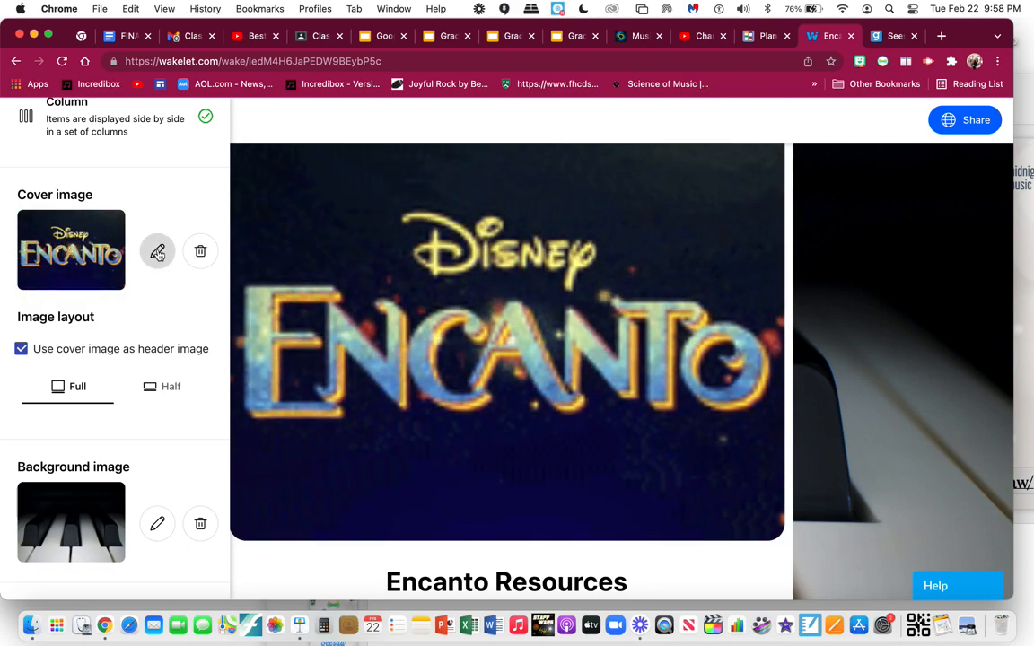
# Check the edit options for the cover image and background image, and close the design settings without changing anything.
pyautogui.click(157, 252)
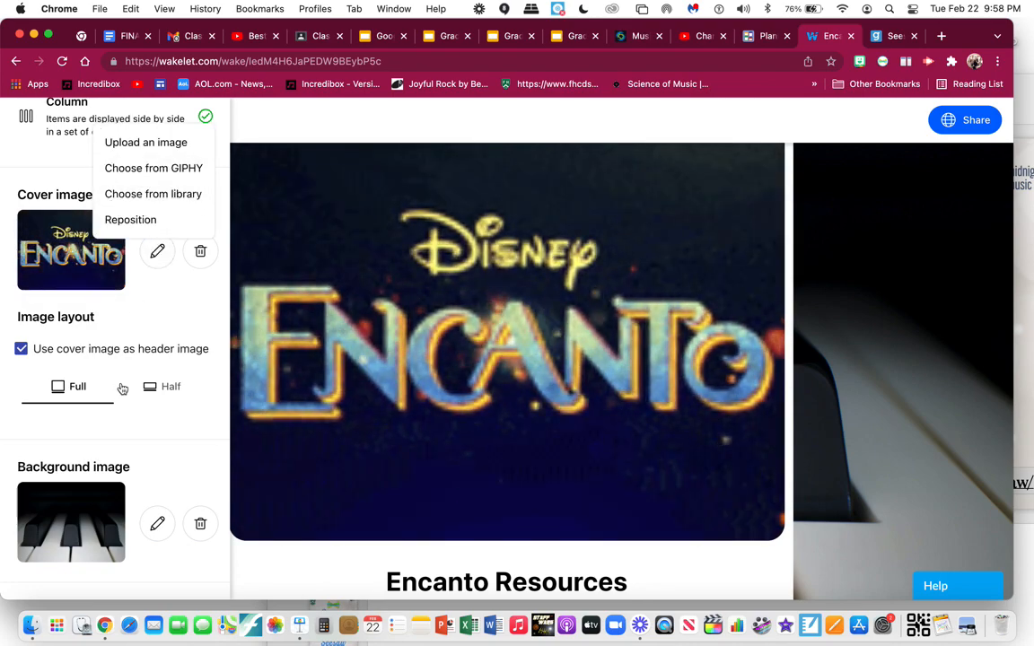
pyautogui.click(153, 527)
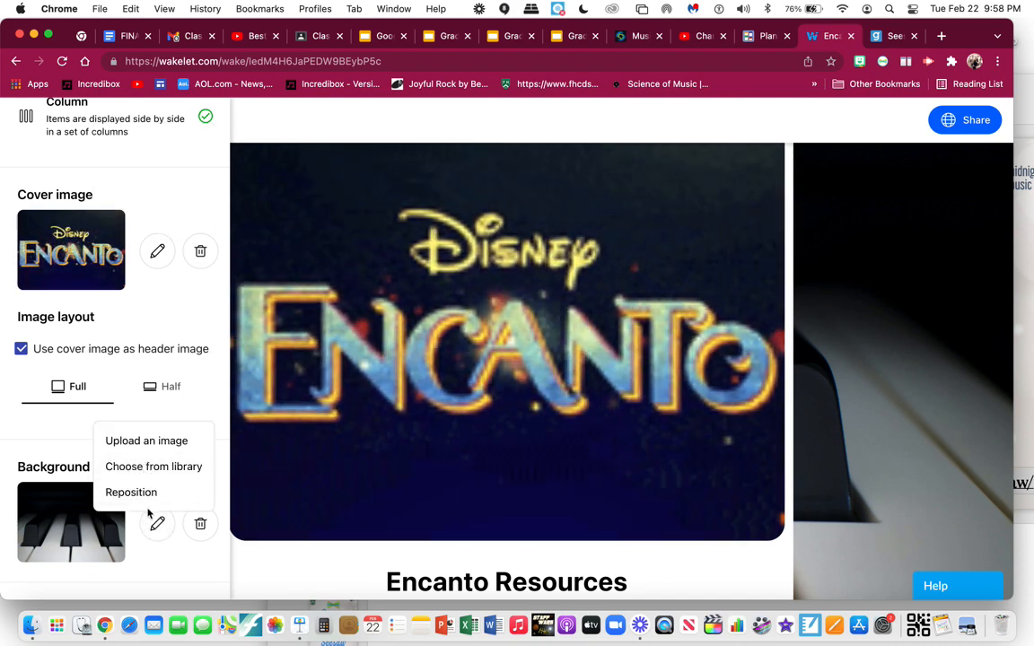
pyautogui.click(158, 259)
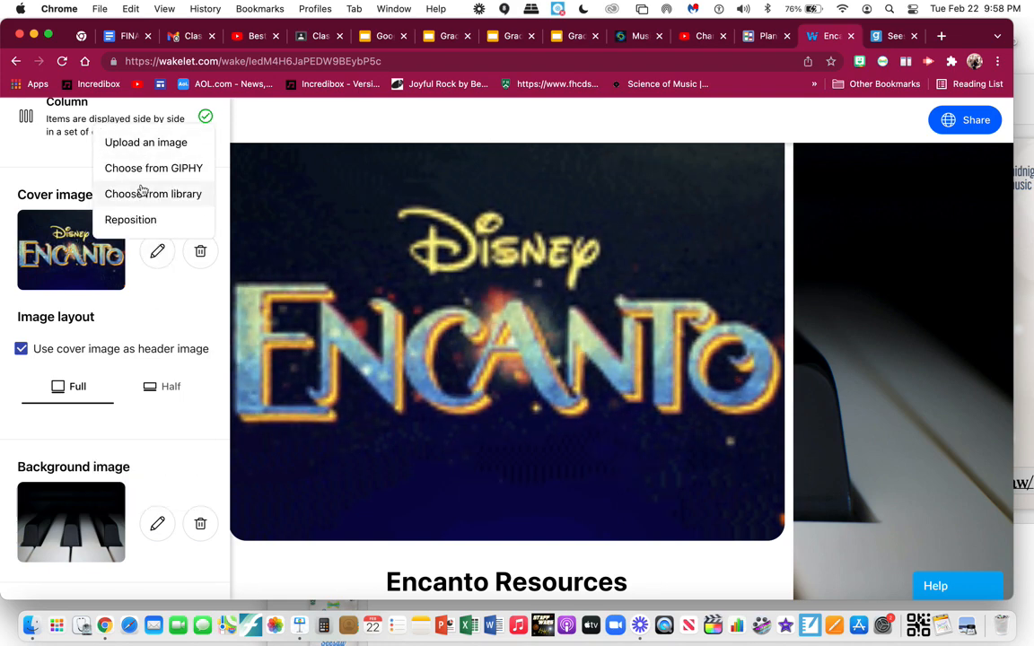
pyautogui.click(72, 166)
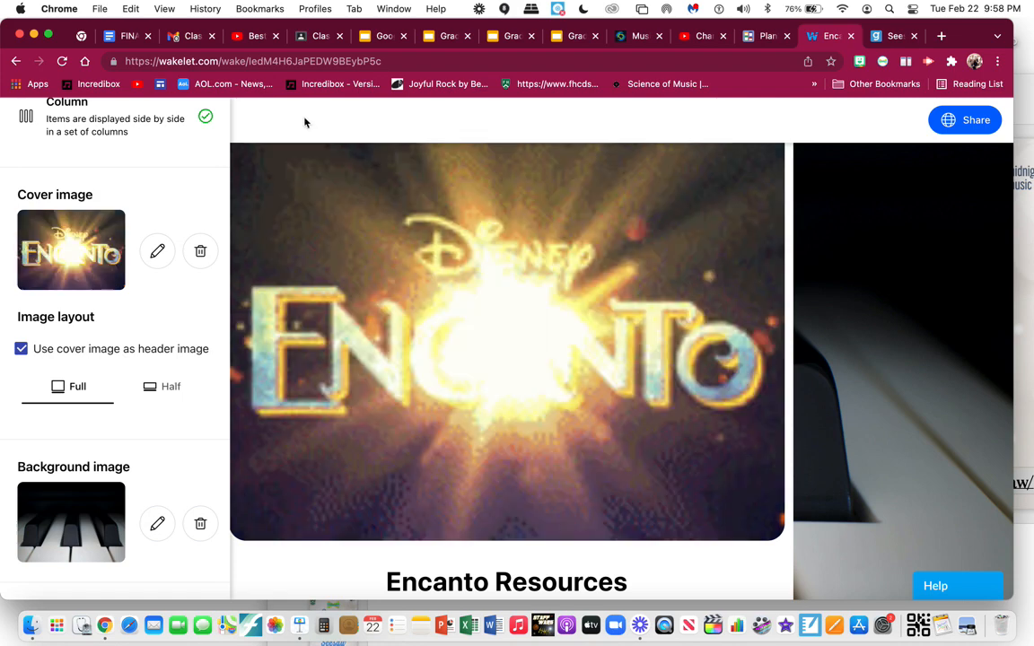
pyautogui.click(305, 122)
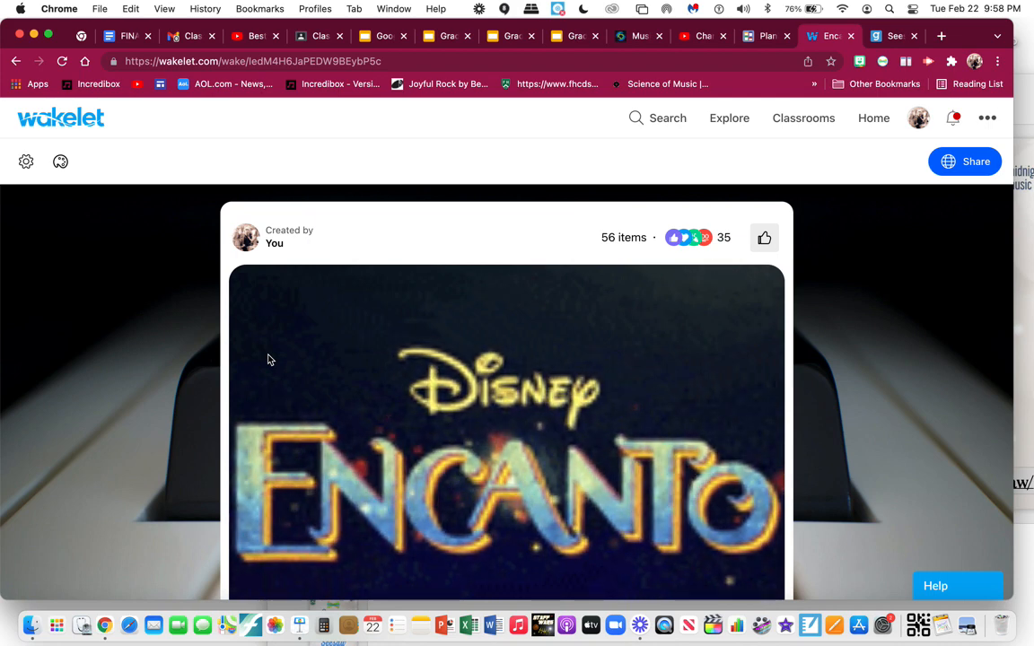
# View the collection's resource columns, check the Column layout in the design settings, and close the settings.
pyautogui.scroll(-5, 279, 281)
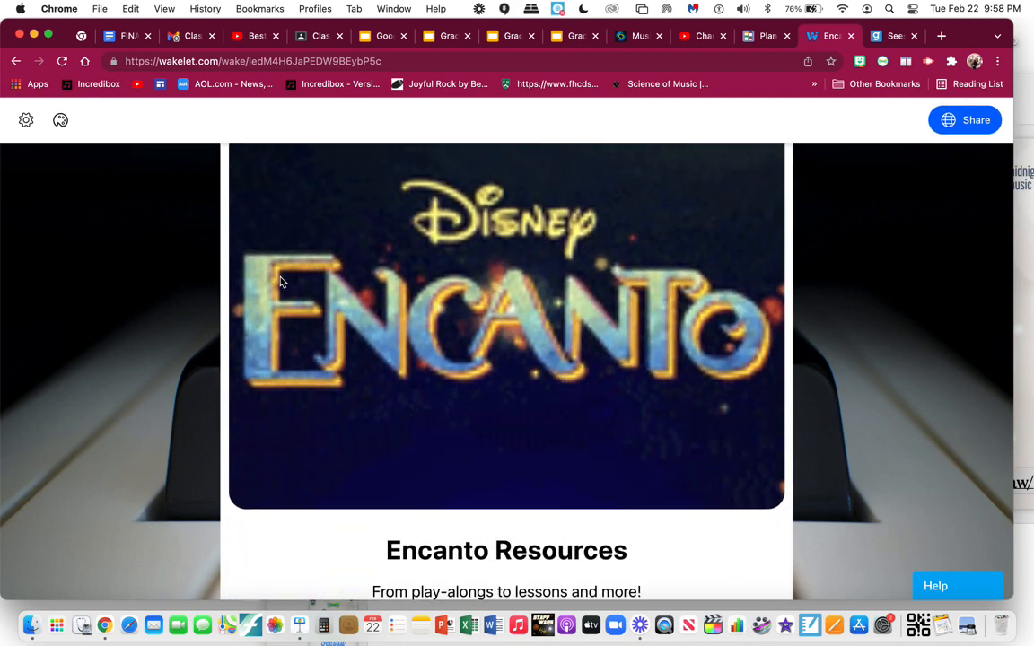
pyautogui.scroll(-3, 279, 282)
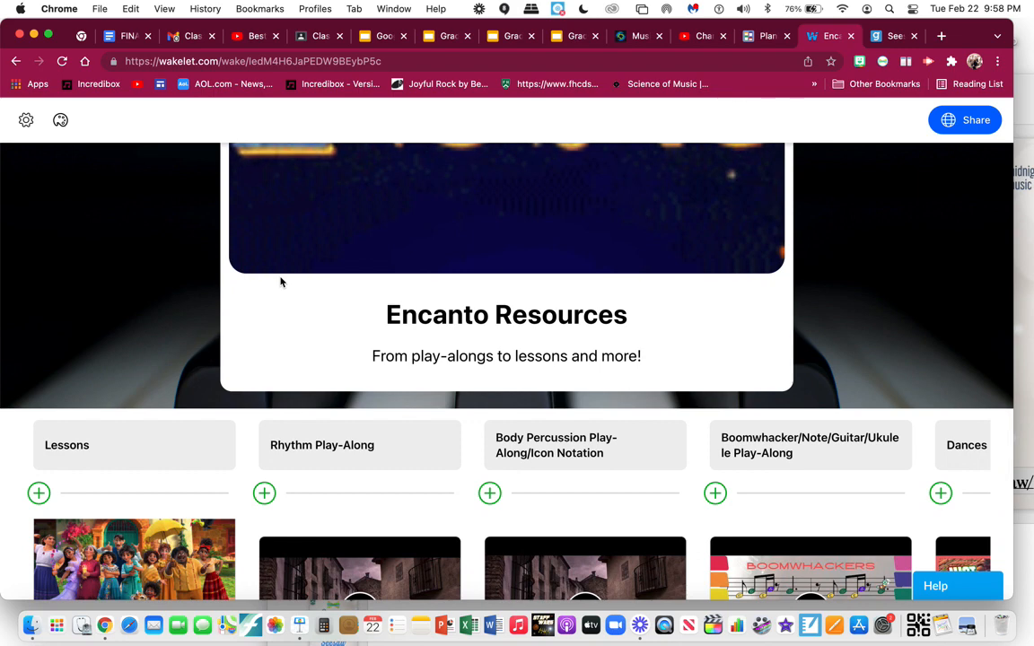
pyautogui.scroll(-4, 280, 282)
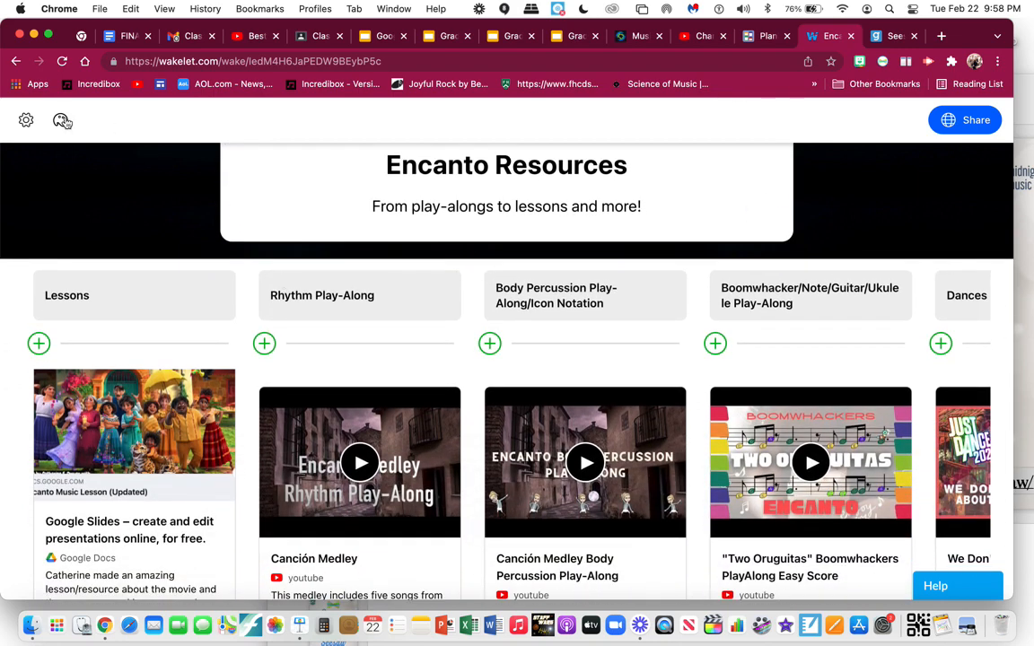
pyautogui.click(65, 121)
pyautogui.scroll(3, 92, 157)
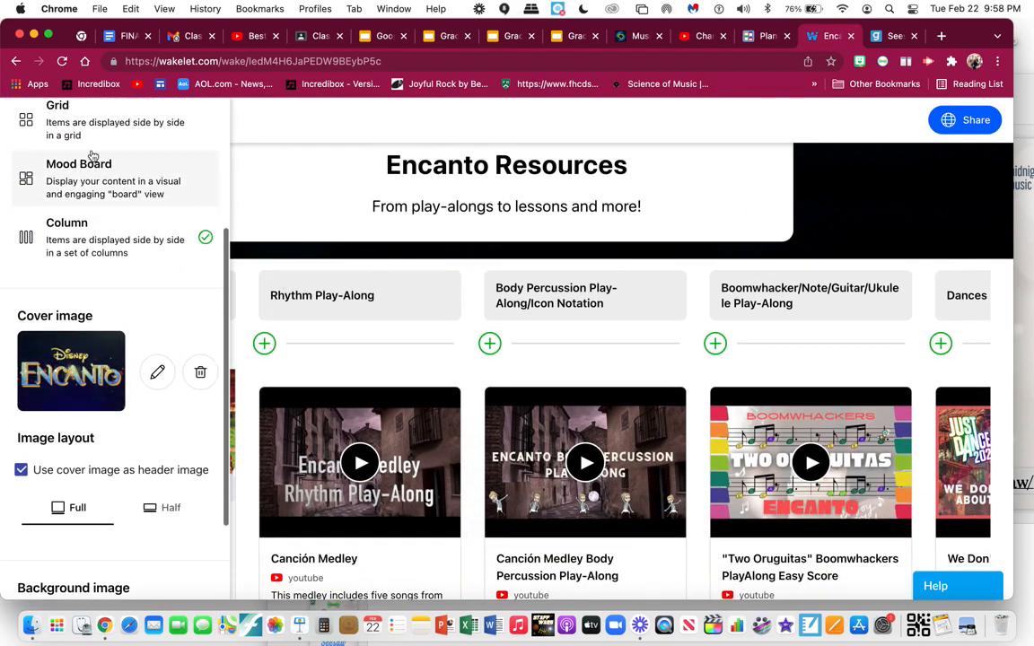
pyautogui.scroll(5, 92, 157)
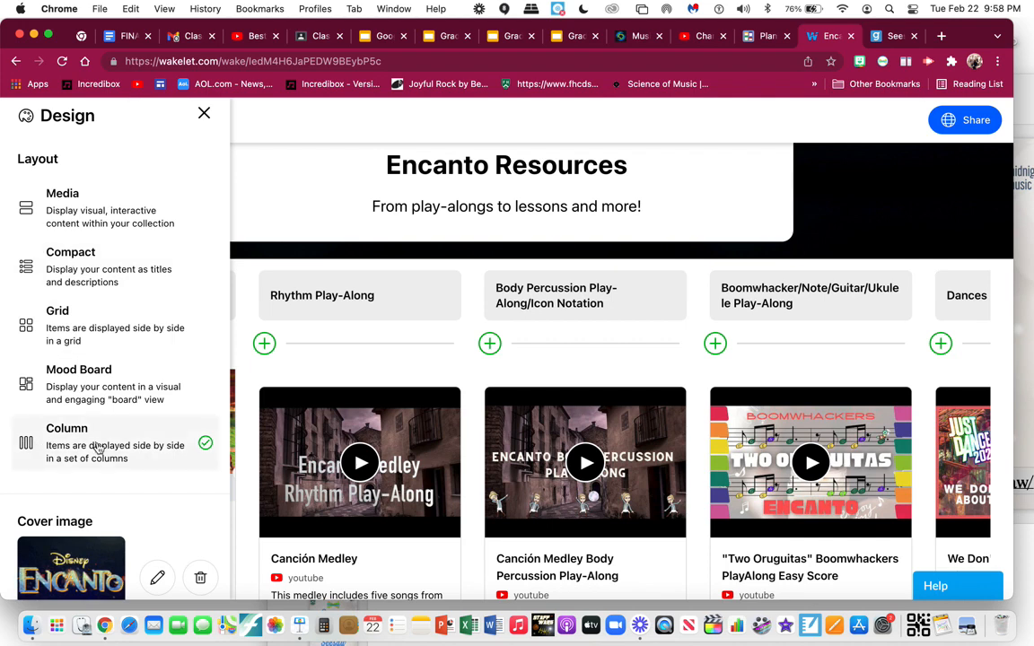
pyautogui.click(279, 245)
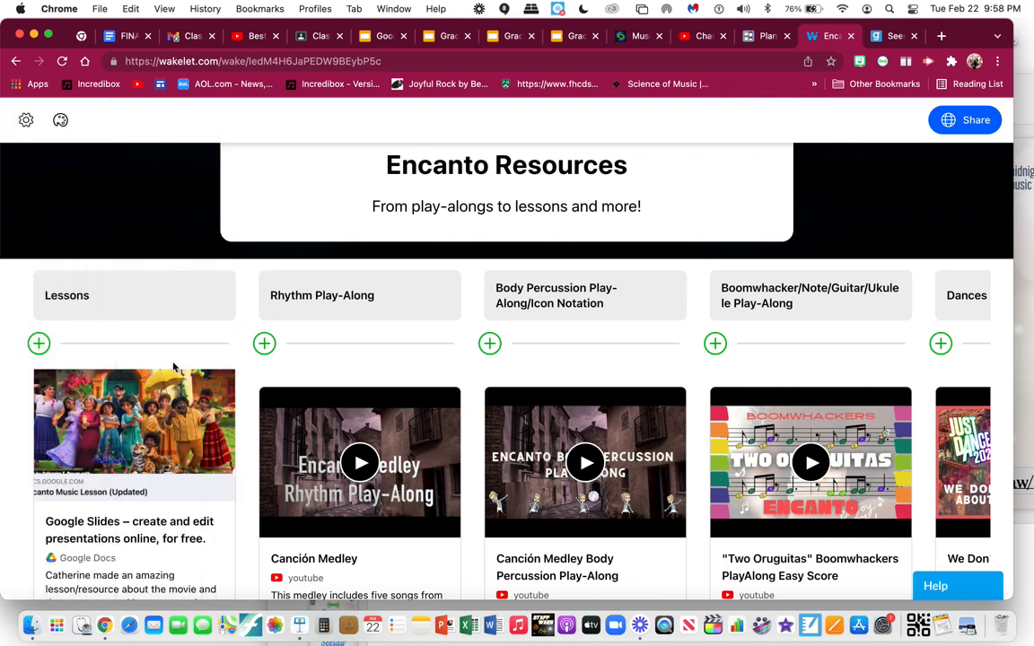
# Open the add-item options in the Lessons column and revisit the collection's layout choices.
pyautogui.click(39, 344)
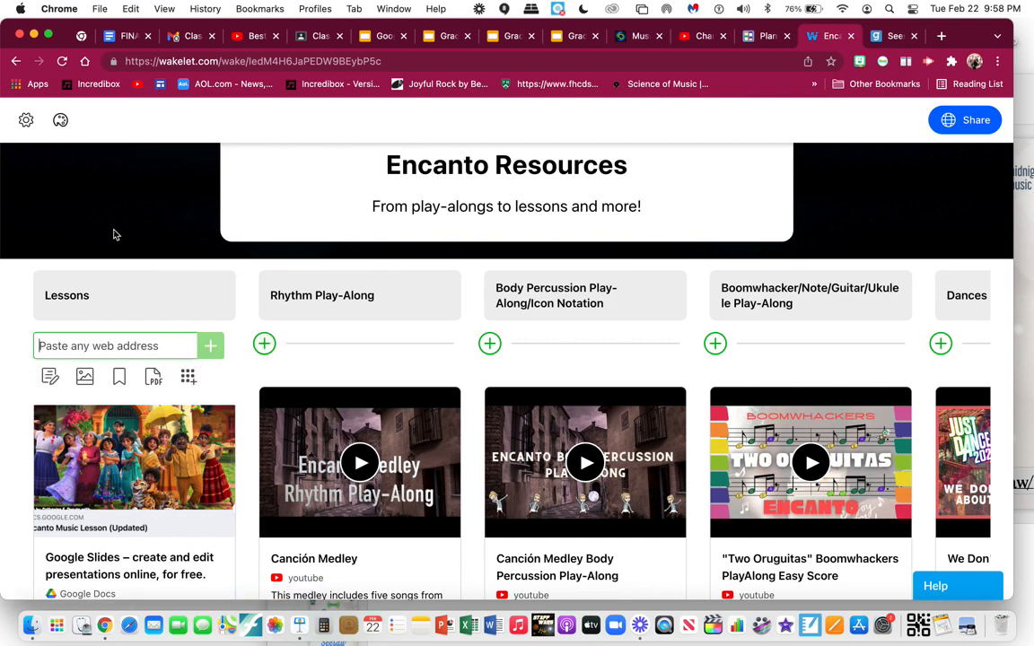
pyautogui.click(61, 120)
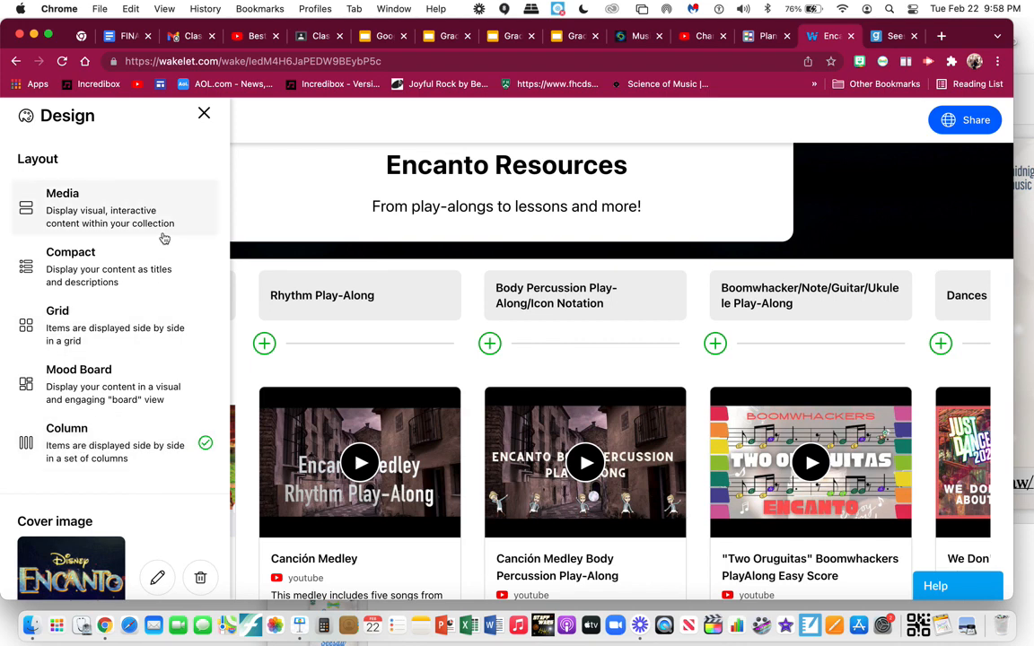
pyautogui.click(292, 254)
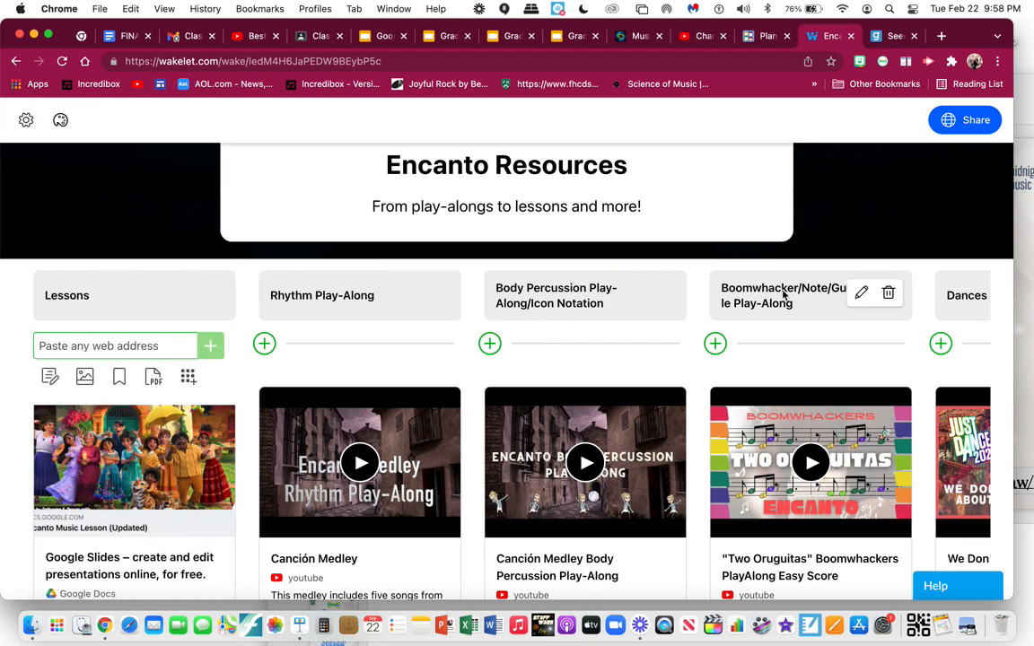
# Browse across the columns from Lessons to Songs and look down the Rhythm Play-Along and Lessons items.
pyautogui.hscroll(10, 783, 294)
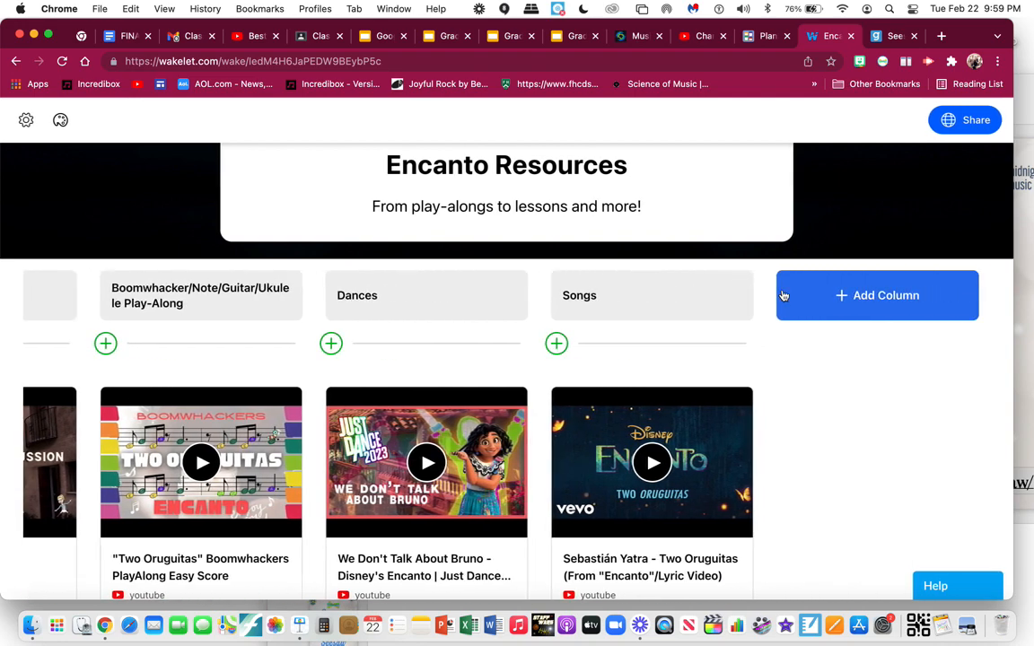
pyautogui.hscroll(-10, 783, 294)
pyautogui.hscroll(4, 782, 294)
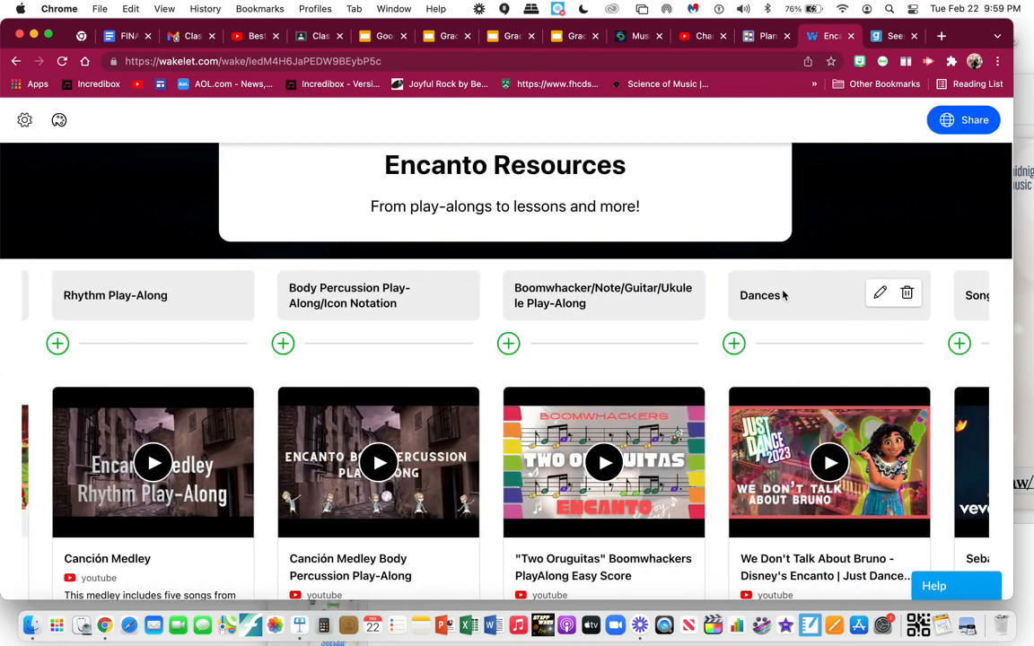
pyautogui.hscroll(5, 782, 294)
pyautogui.hscroll(-6, 783, 294)
pyautogui.hscroll(-2, 783, 295)
pyautogui.hscroll(5, 782, 294)
pyautogui.hscroll(-5, 783, 295)
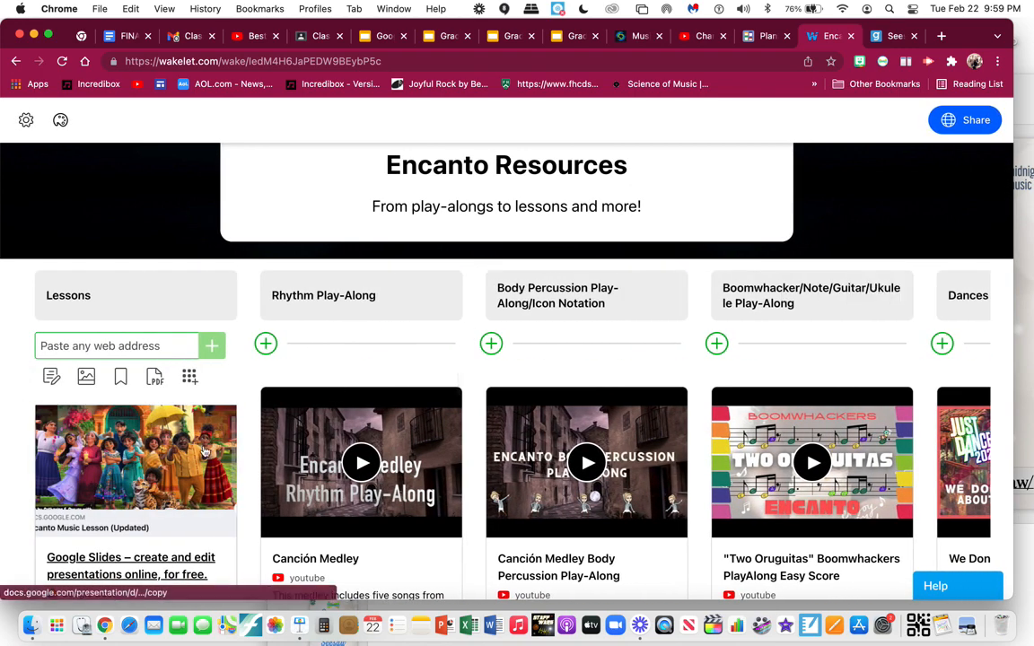
pyautogui.scroll(-3, 307, 457)
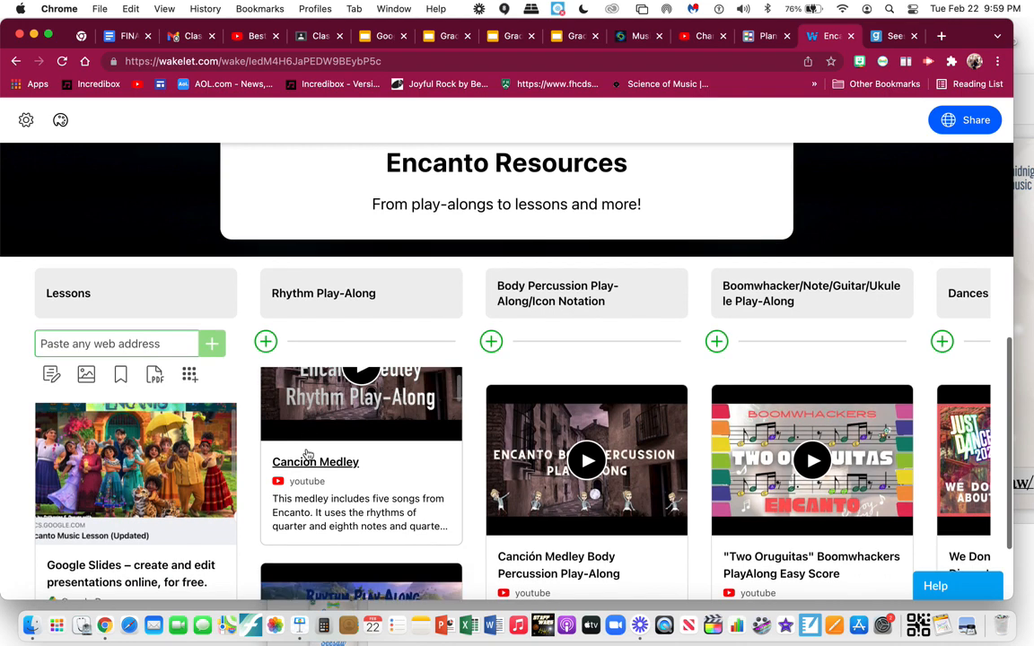
pyautogui.scroll(-2, 196, 454)
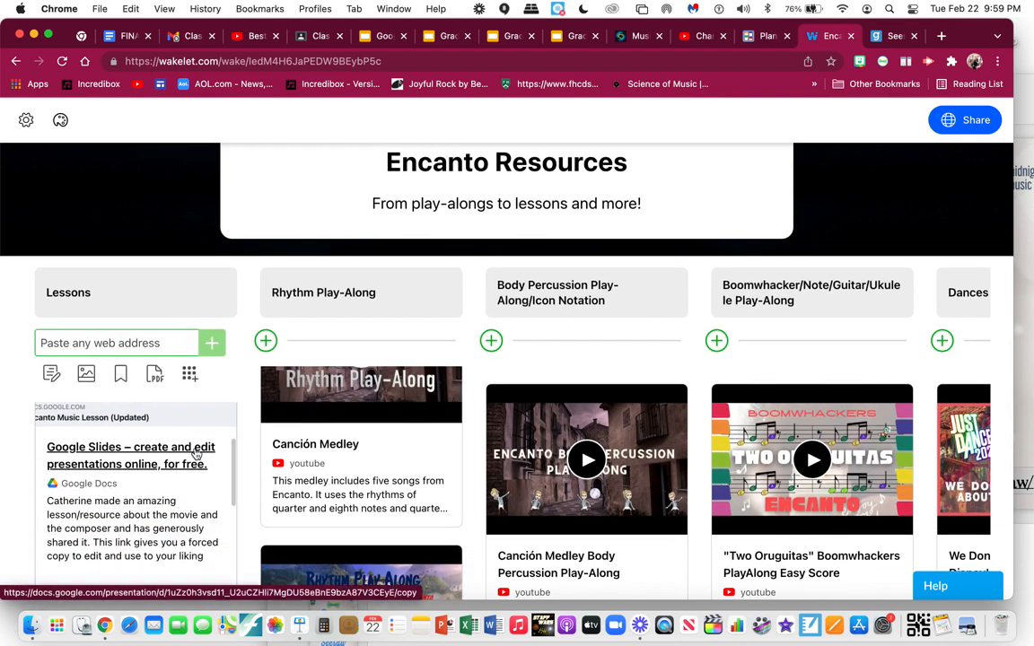
# Look through the Google Slides lesson items in the Lessons column, including their descriptions and preview images.
pyautogui.scroll(-2, 196, 454)
pyautogui.scroll(2, 195, 454)
pyautogui.scroll(-5, 195, 454)
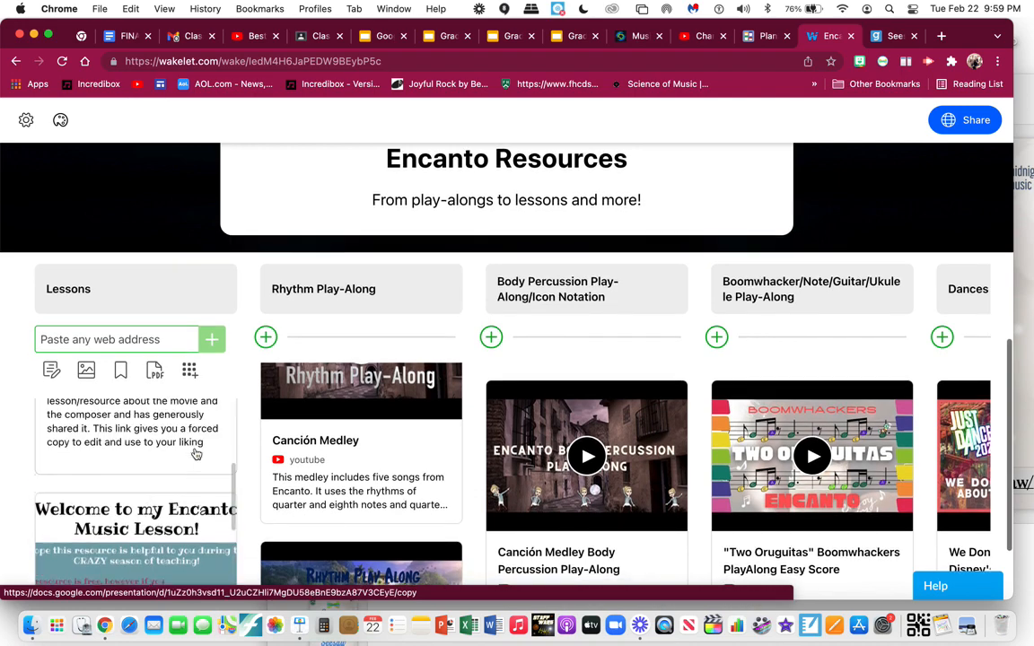
pyautogui.scroll(1, 198, 454)
pyautogui.hscroll(1, 197, 454)
pyautogui.scroll(-3, 231, 361)
pyautogui.hscroll(-1, 232, 361)
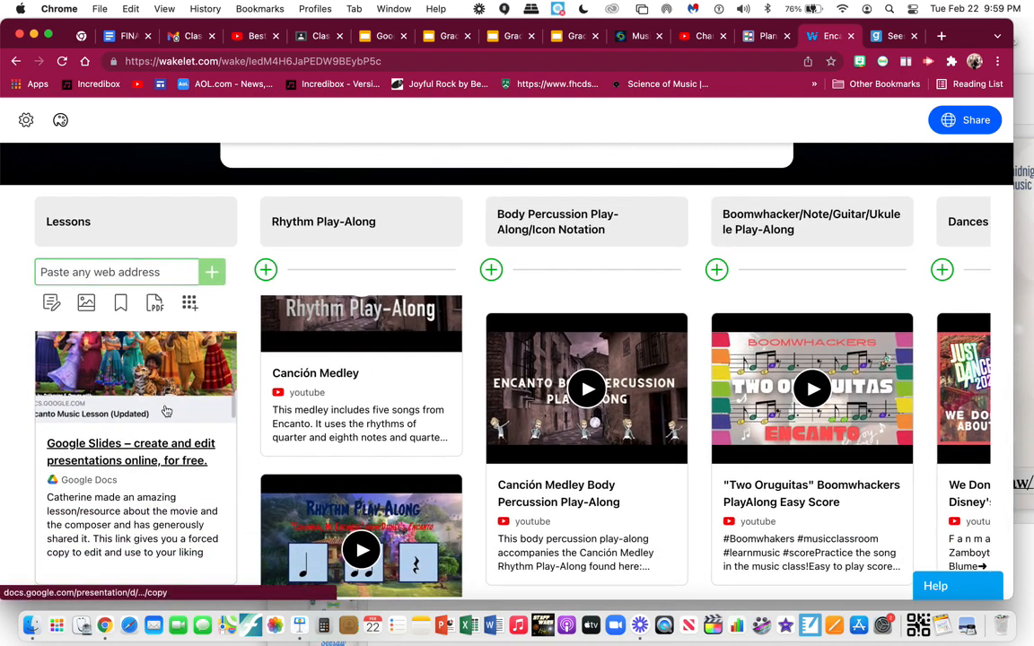
pyautogui.scroll(-5, 166, 402)
pyautogui.scroll(2, 153, 500)
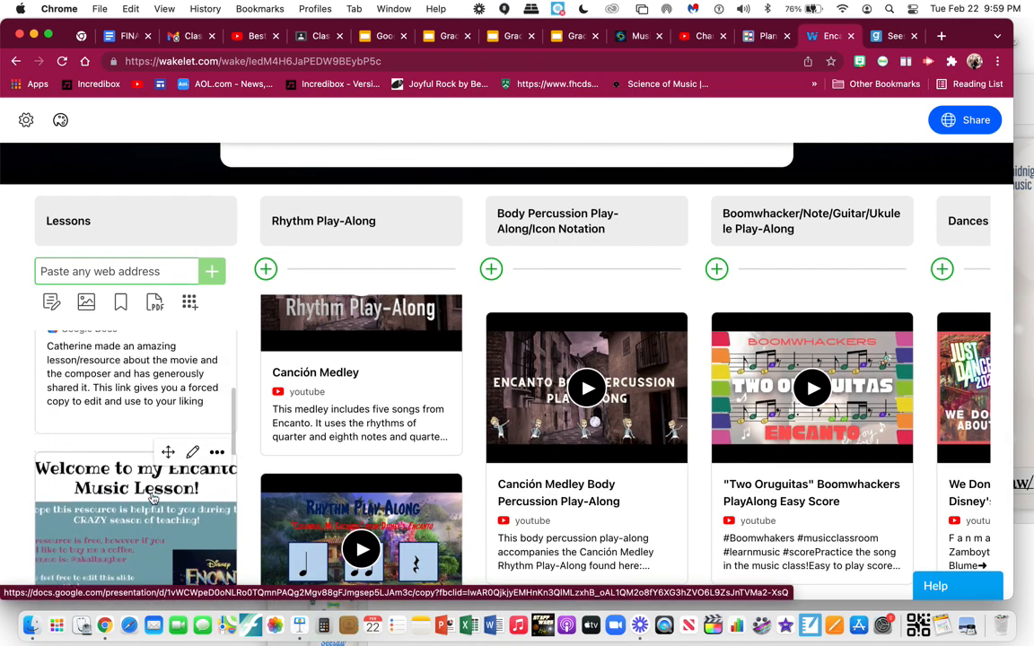
pyautogui.scroll(4, 151, 493)
pyautogui.scroll(2, 309, 469)
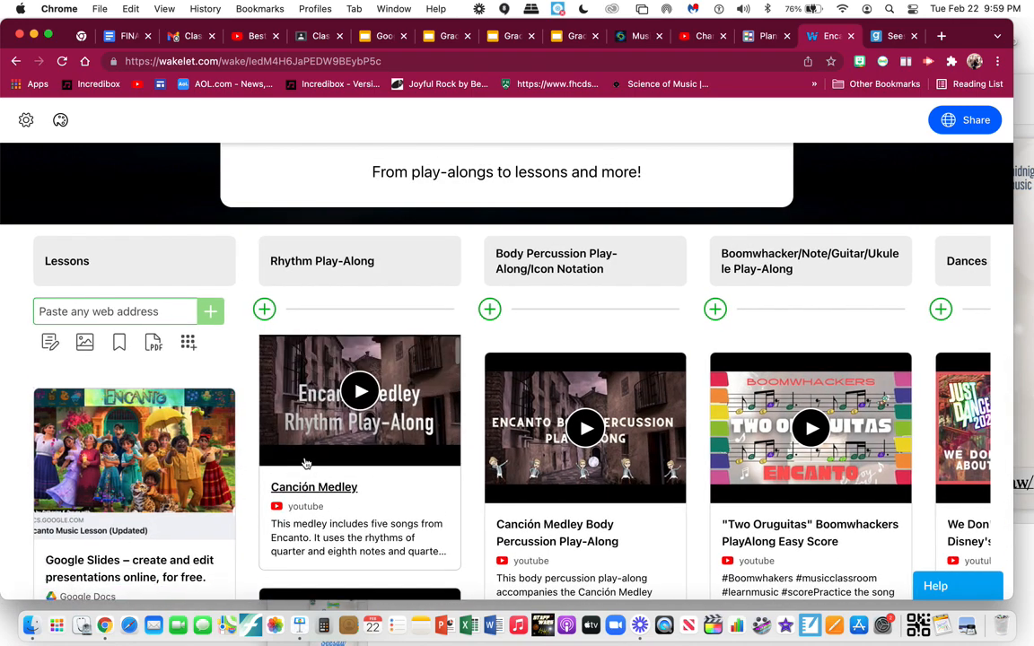
# Open the first Lessons item for editing, check its image replacement options, and finish editing without changing anything.
pyautogui.scroll(-1, 180, 422)
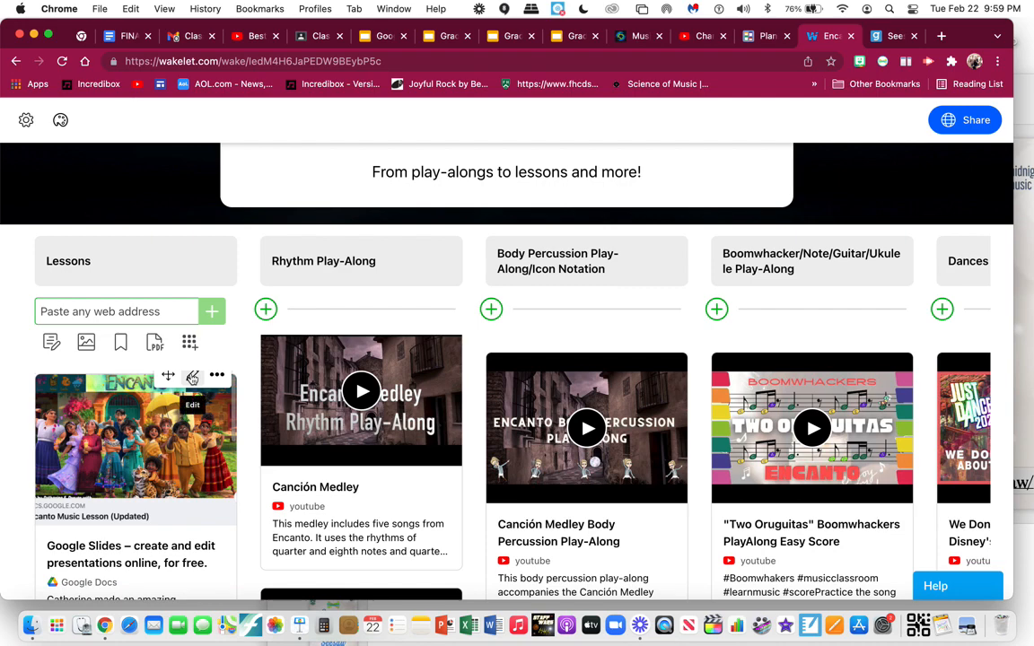
pyautogui.click(191, 378)
pyautogui.click(157, 460)
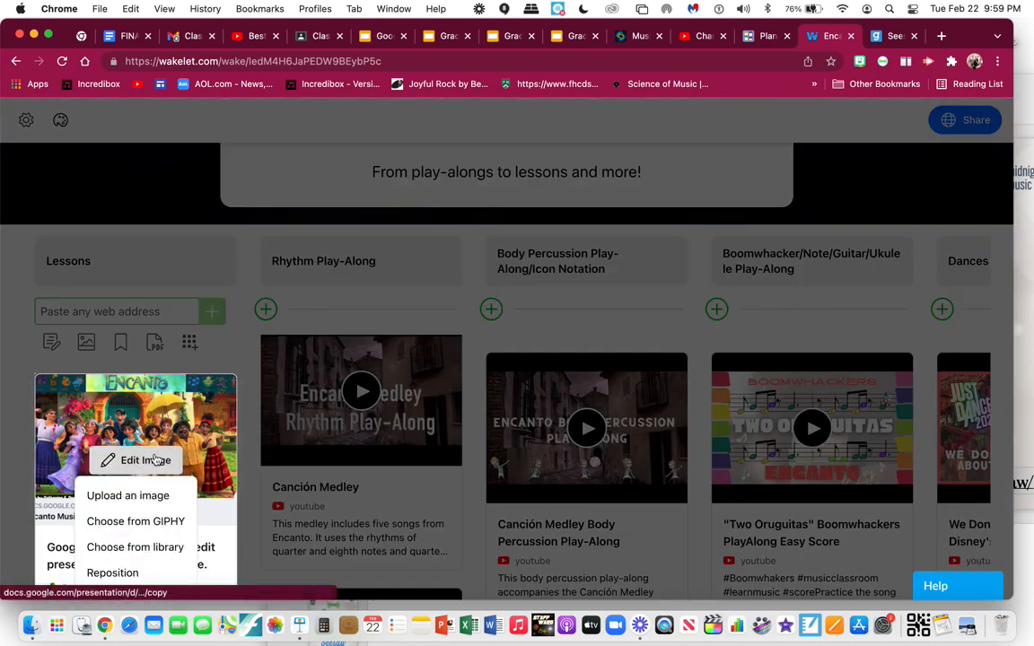
pyautogui.click(222, 343)
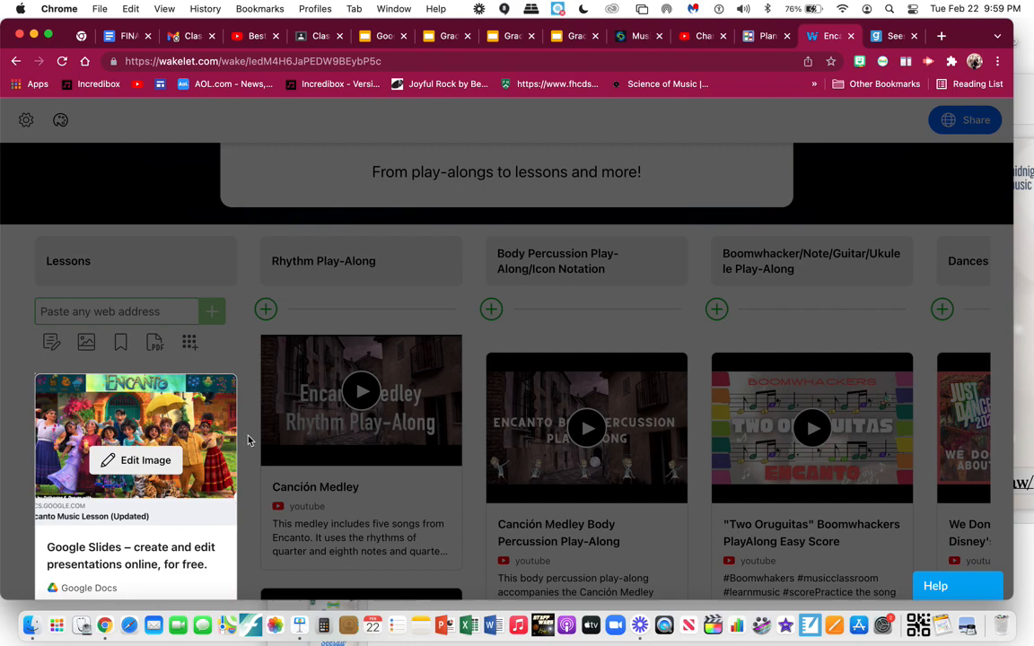
pyautogui.scroll(-5, 204, 415)
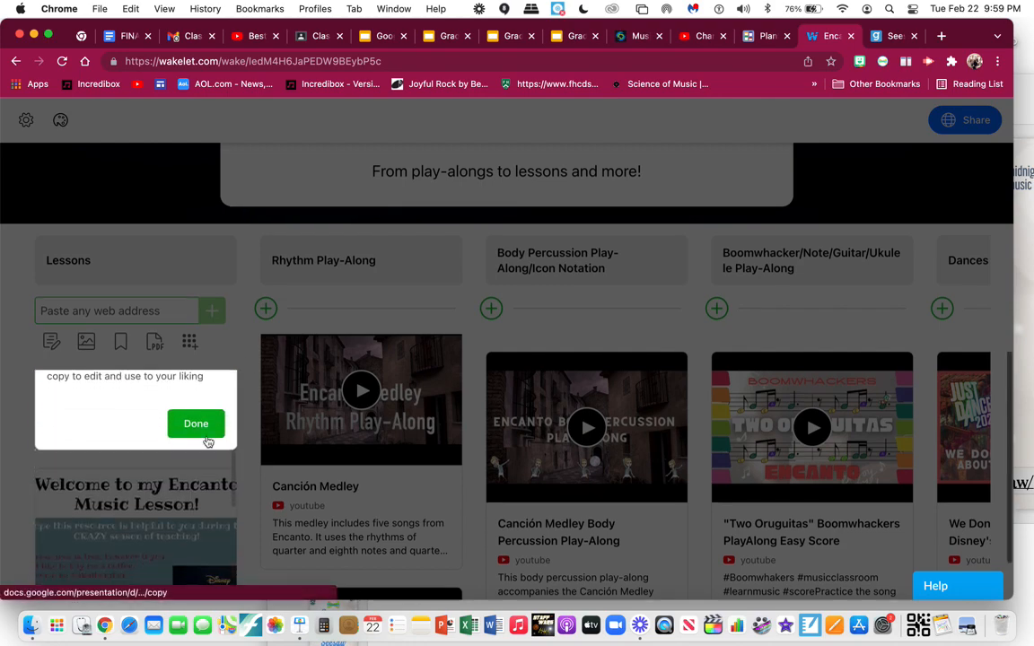
pyautogui.click(203, 424)
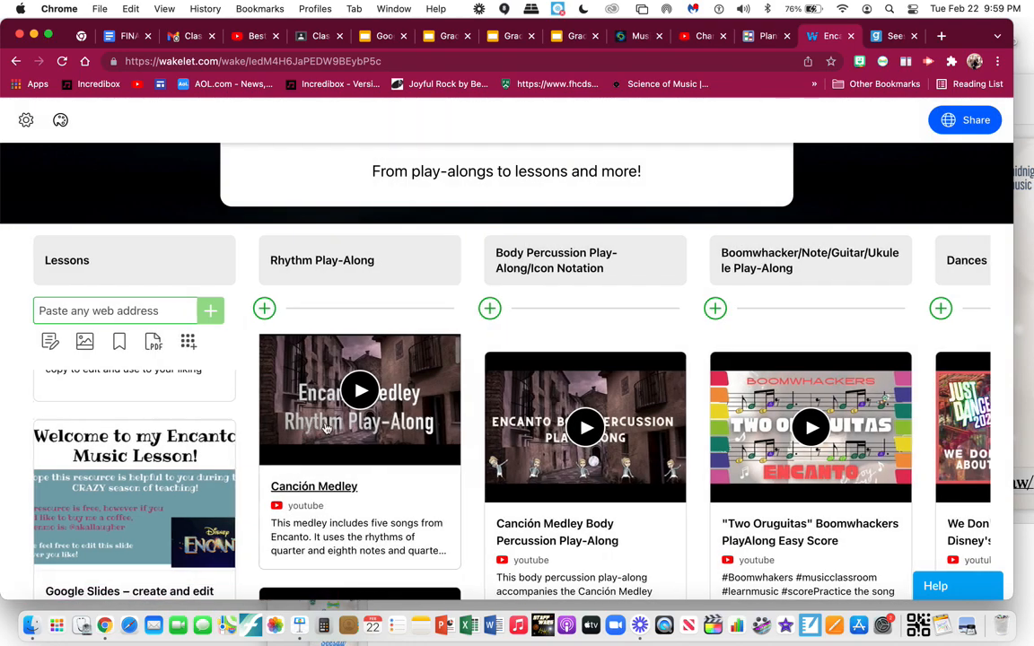
# Play the Canción Medley video from the Rhythm Play-Along column, pause it, try full-screen view, and return to the collection.
pyautogui.scroll(-3, 327, 429)
pyautogui.scroll(3, 326, 429)
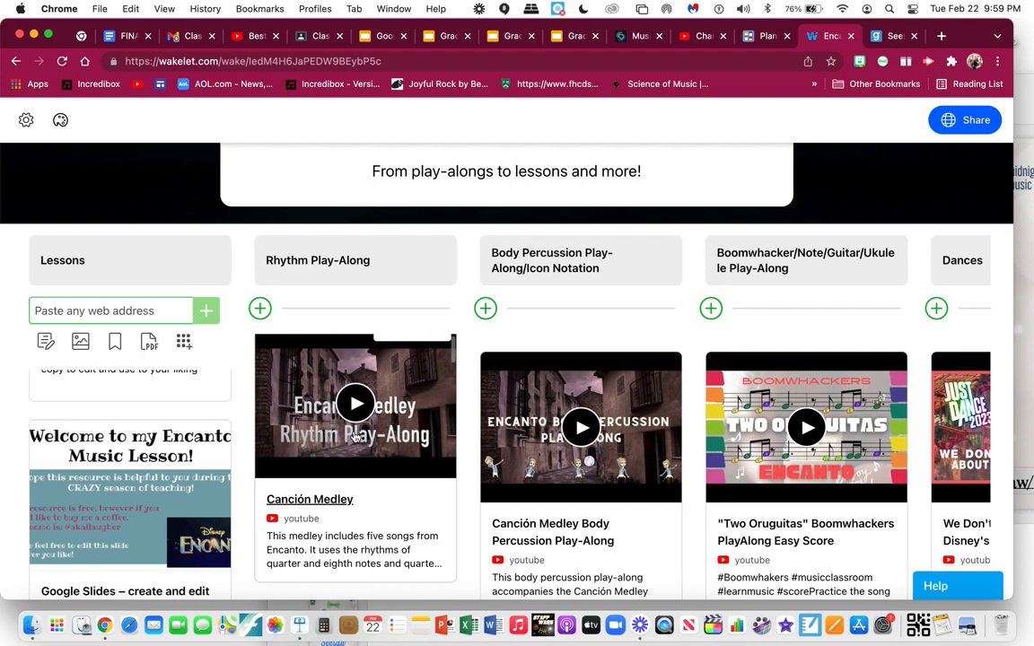
pyautogui.scroll(-2, 353, 429)
pyautogui.scroll(2, 354, 422)
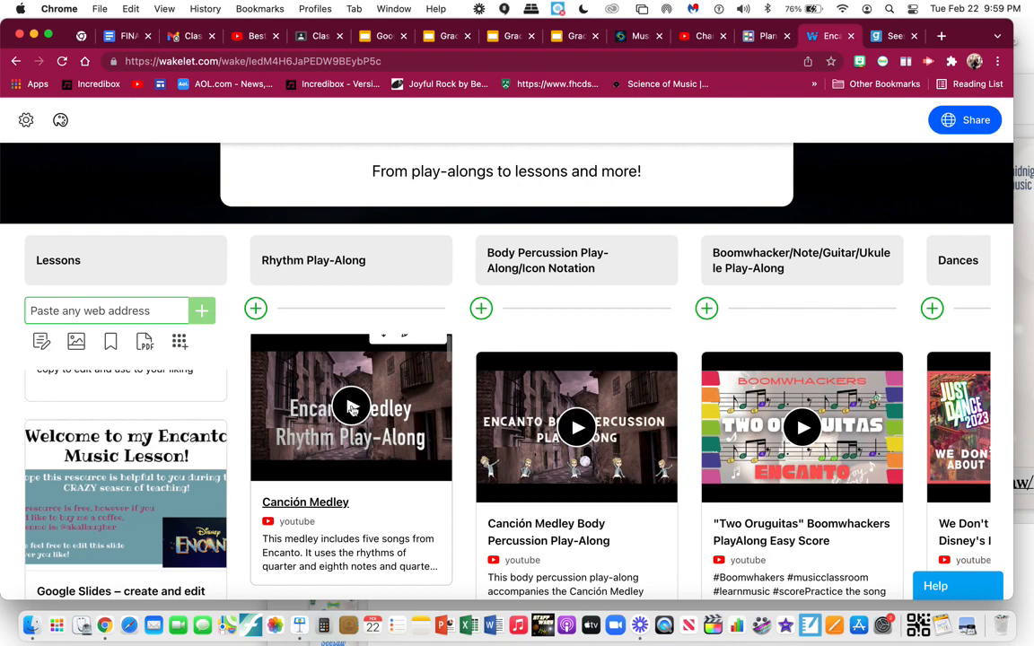
pyautogui.click(350, 408)
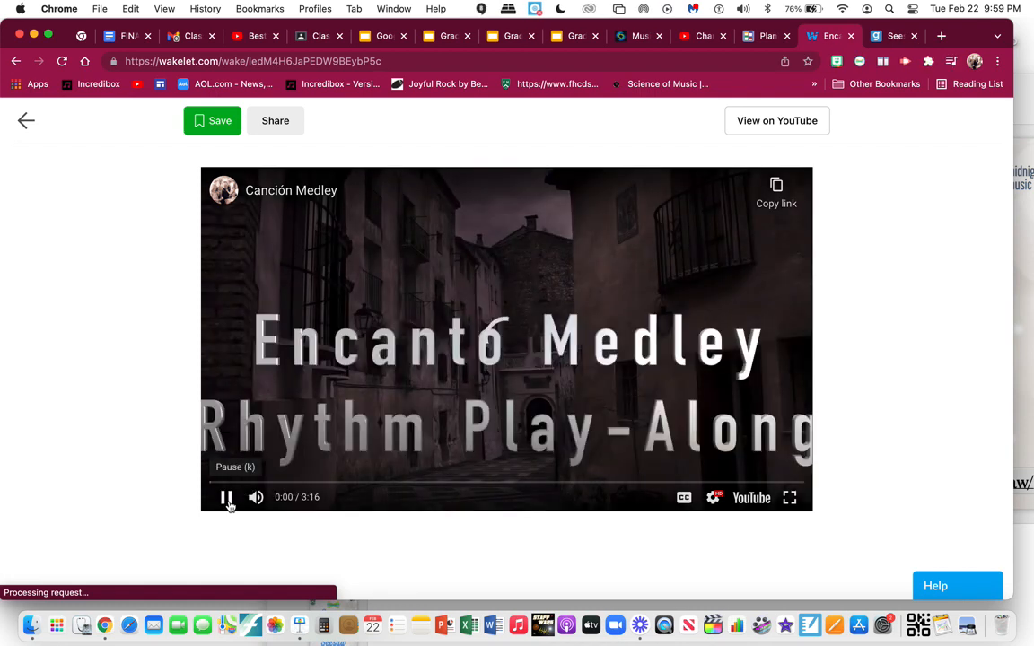
pyautogui.click(226, 499)
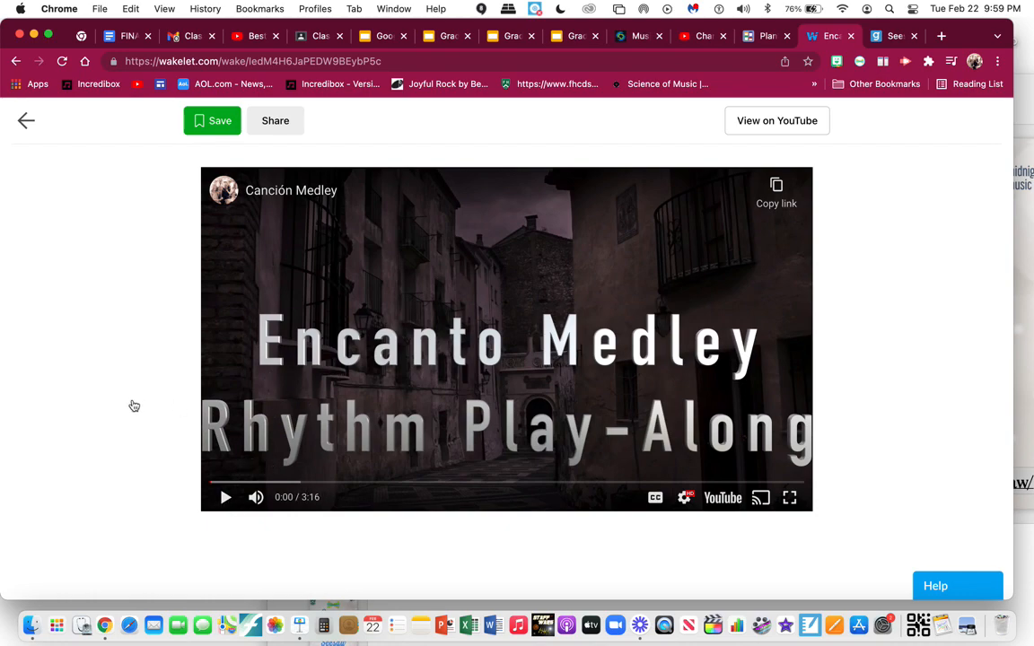
pyautogui.click(790, 497)
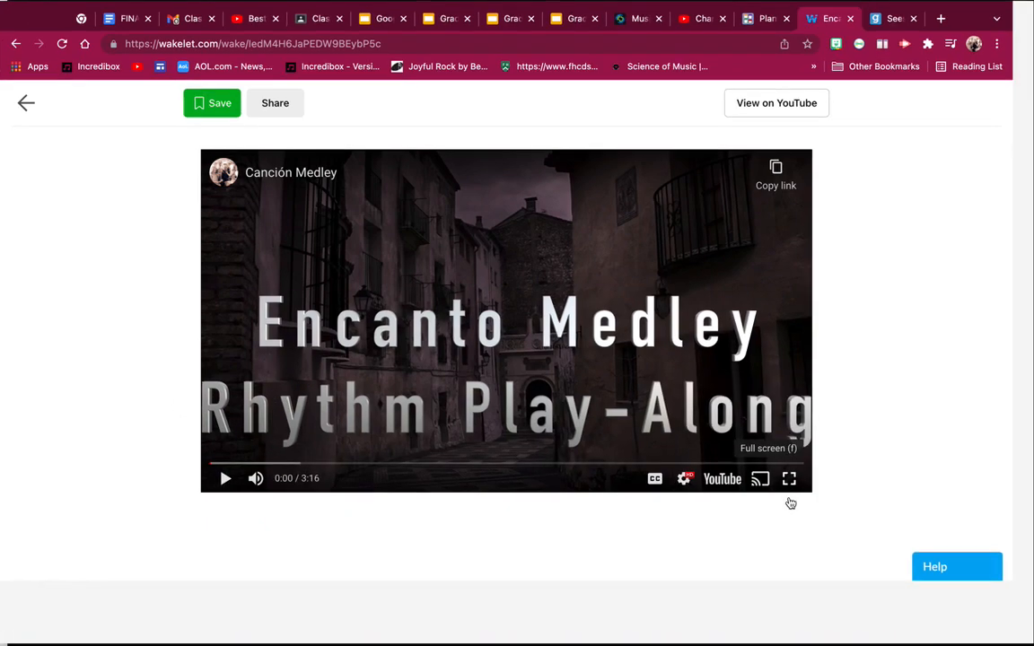
pyautogui.press('Escape')
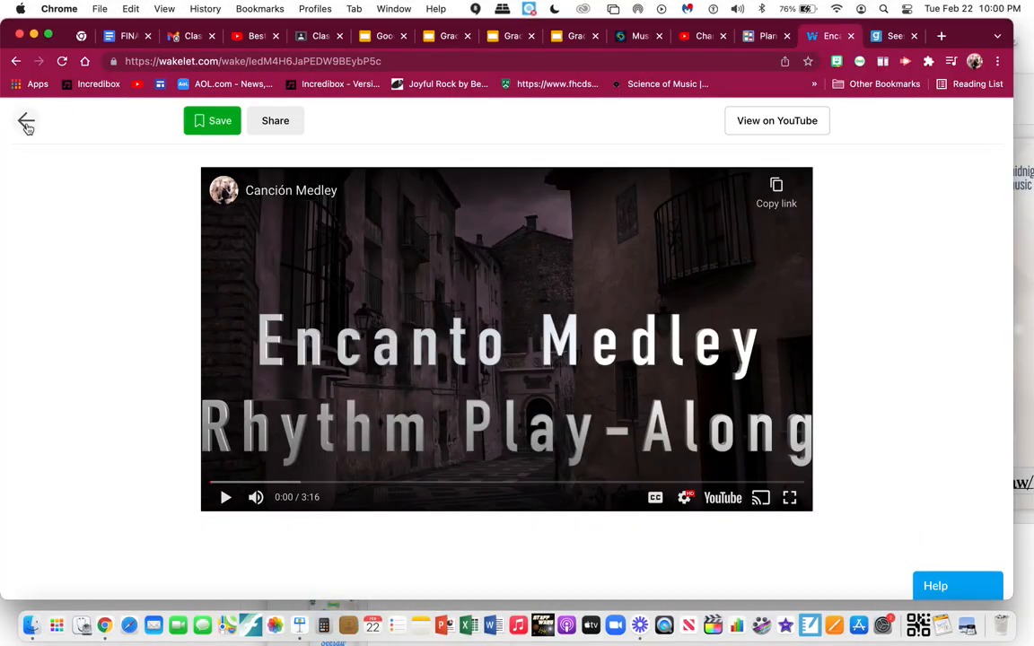
pyautogui.click(26, 123)
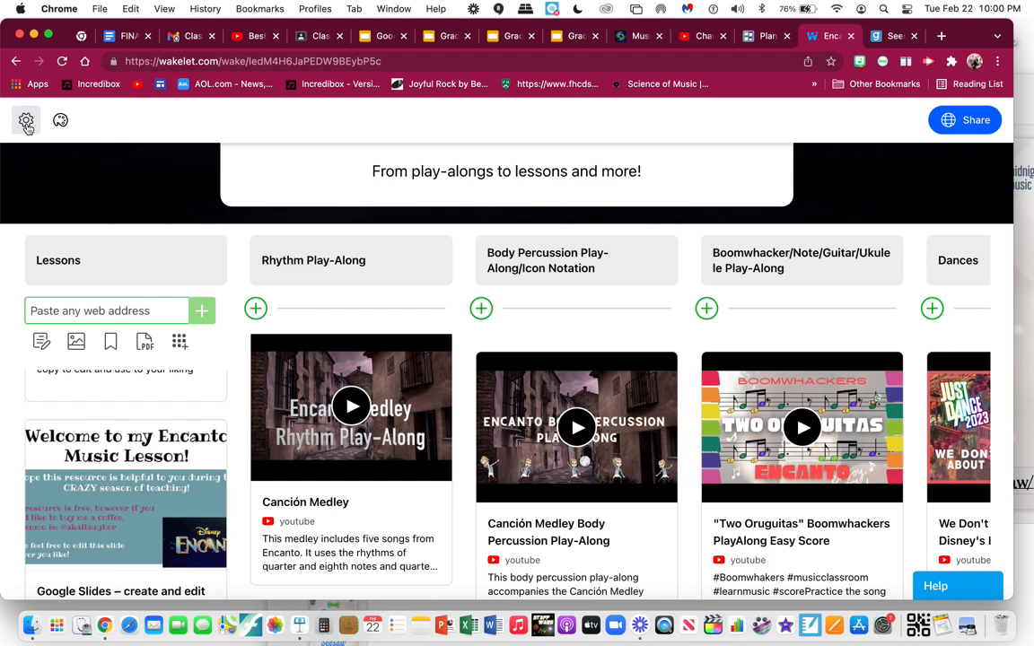
# Review the collection's cover image, title and description, and check the resource columns beneath them.
pyautogui.scroll(4, 132, 249)
pyautogui.scroll(3, 132, 251)
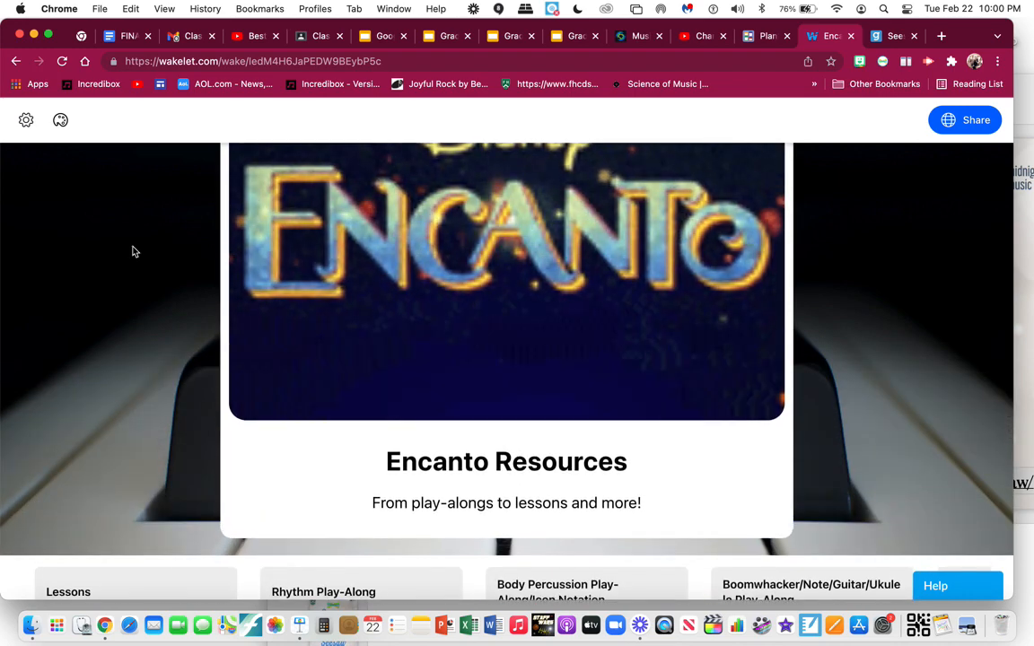
pyautogui.scroll(4, 132, 251)
pyautogui.scroll(1, 132, 252)
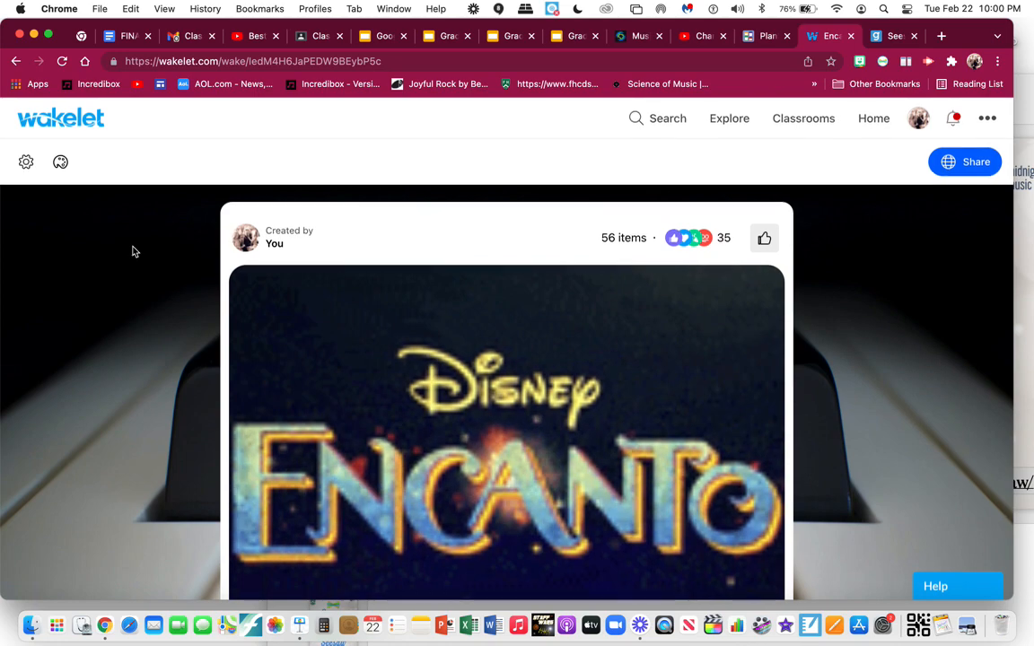
pyautogui.scroll(-1, 132, 251)
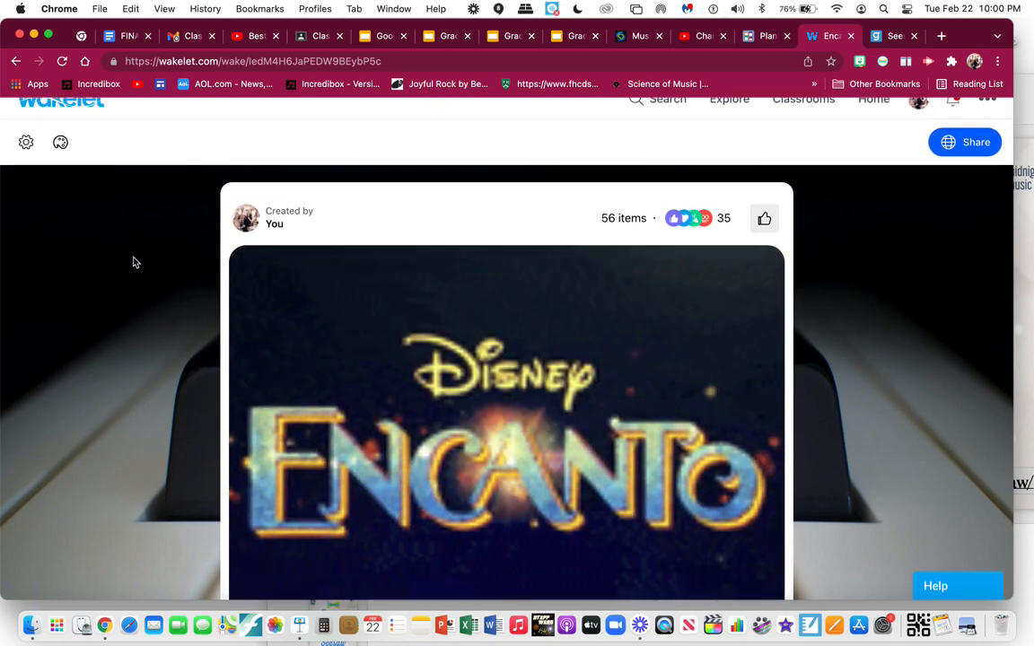
pyautogui.scroll(-8, 132, 252)
pyautogui.scroll(-5, 132, 262)
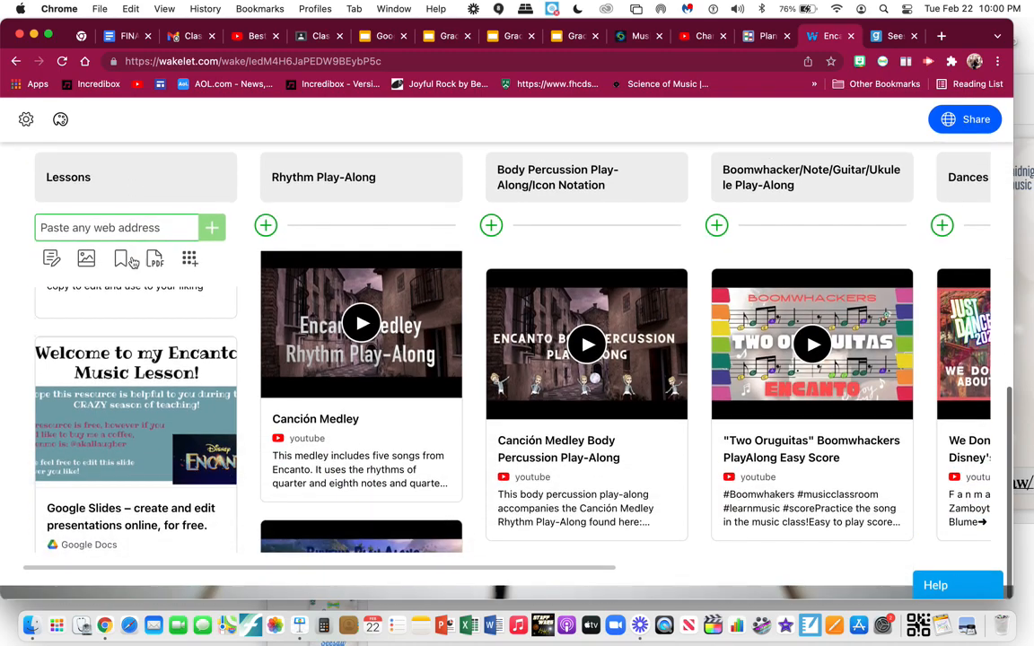
pyautogui.scroll(5, 416, 351)
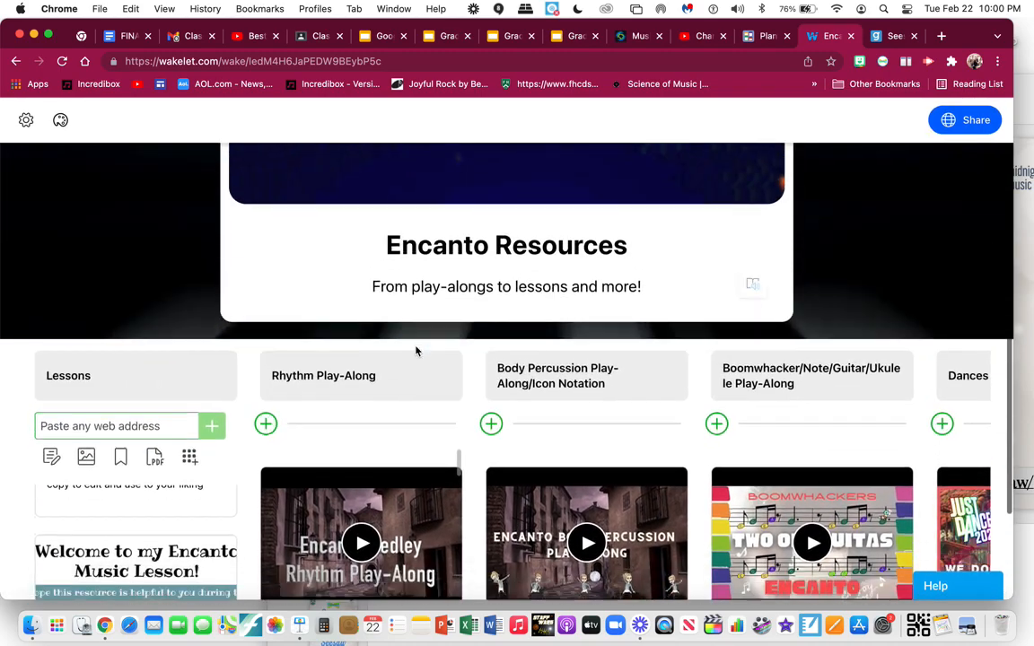
# Browse the Rhythm Play-Along and Body Percussion videos and look across to the Dances and Songs columns.
pyautogui.scroll(-9, 416, 351)
pyautogui.scroll(-6, 415, 351)
pyautogui.scroll(-5, 591, 391)
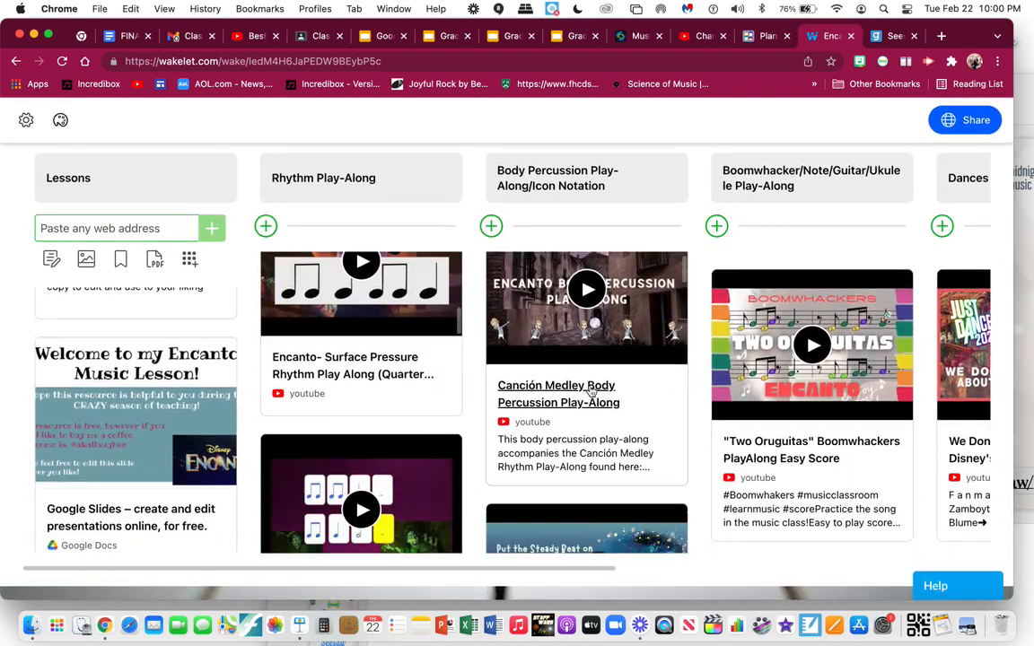
pyautogui.scroll(-4, 607, 419)
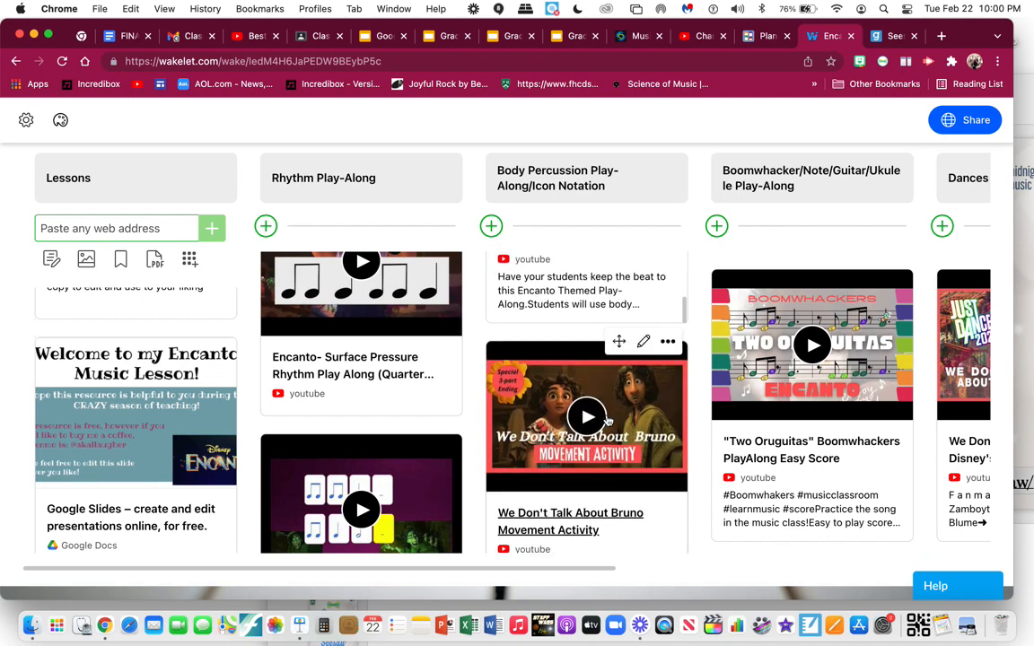
pyautogui.hscroll(5, 608, 419)
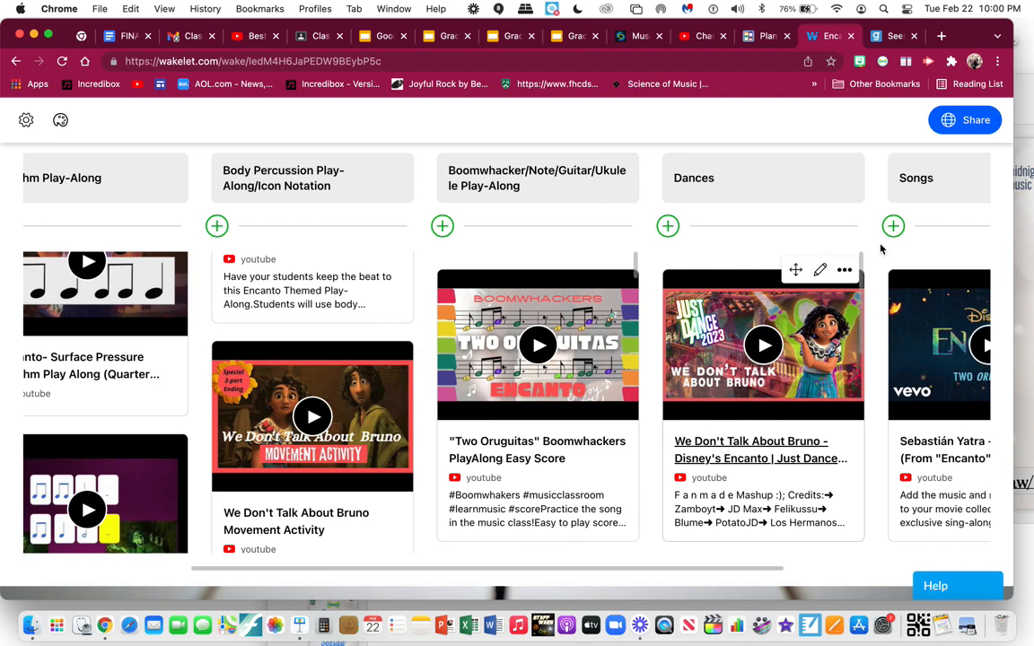
# Open the collection's sharing options, check the available visibility choices, and close them without changing the setting.
pyautogui.click(964, 122)
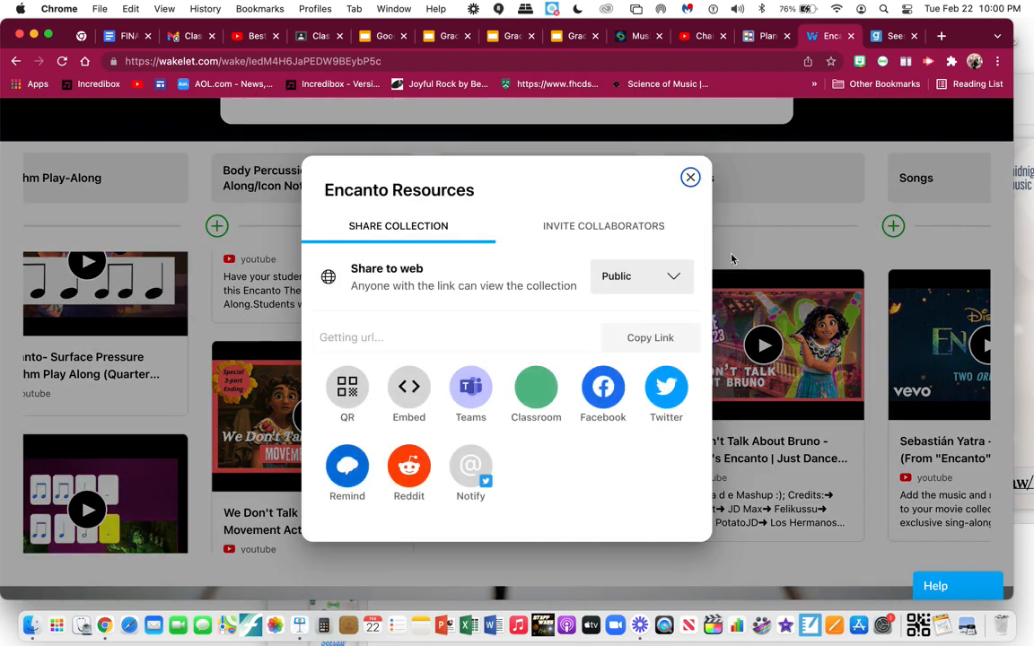
pyautogui.click(662, 274)
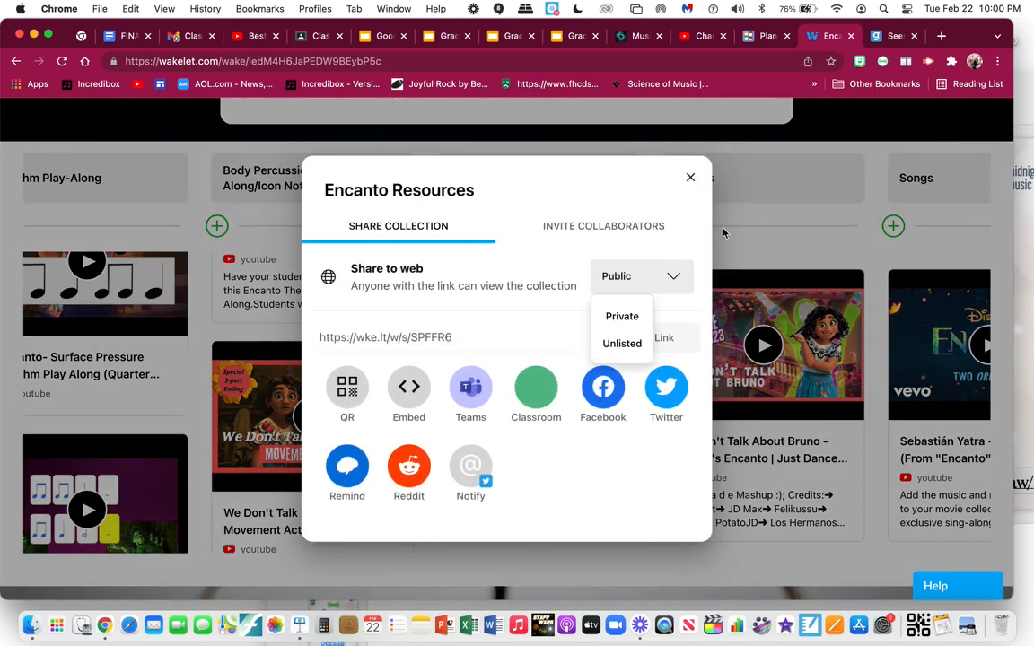
pyautogui.click(763, 226)
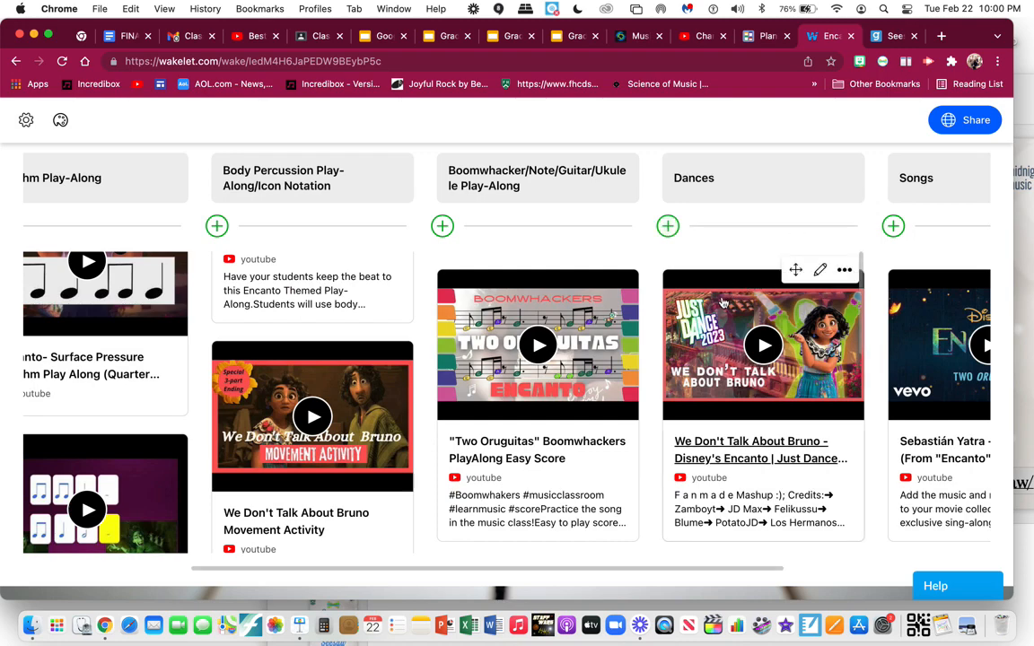
# Reopen the sharing options, check how to invite collaborators, close the dialog, and return to the collection's cover.
pyautogui.click(950, 120)
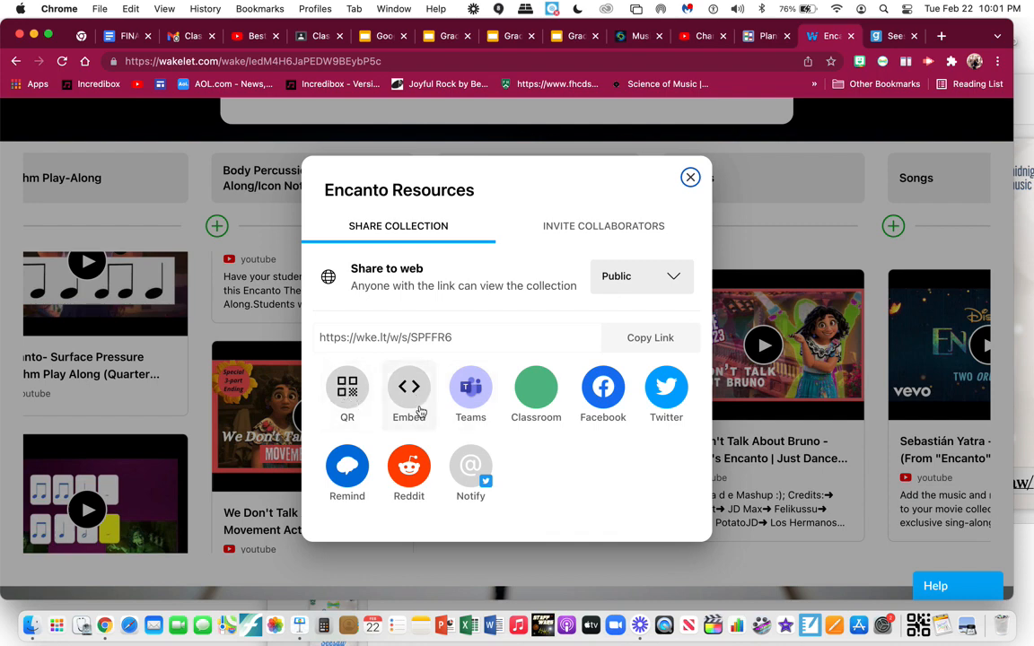
pyautogui.click(602, 230)
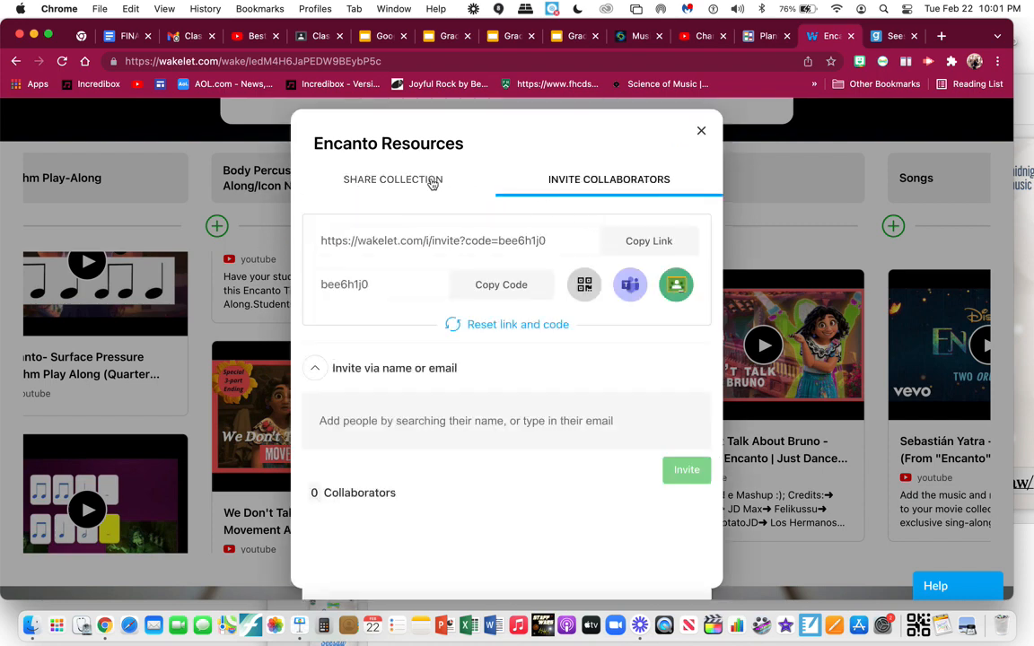
pyautogui.click(432, 179)
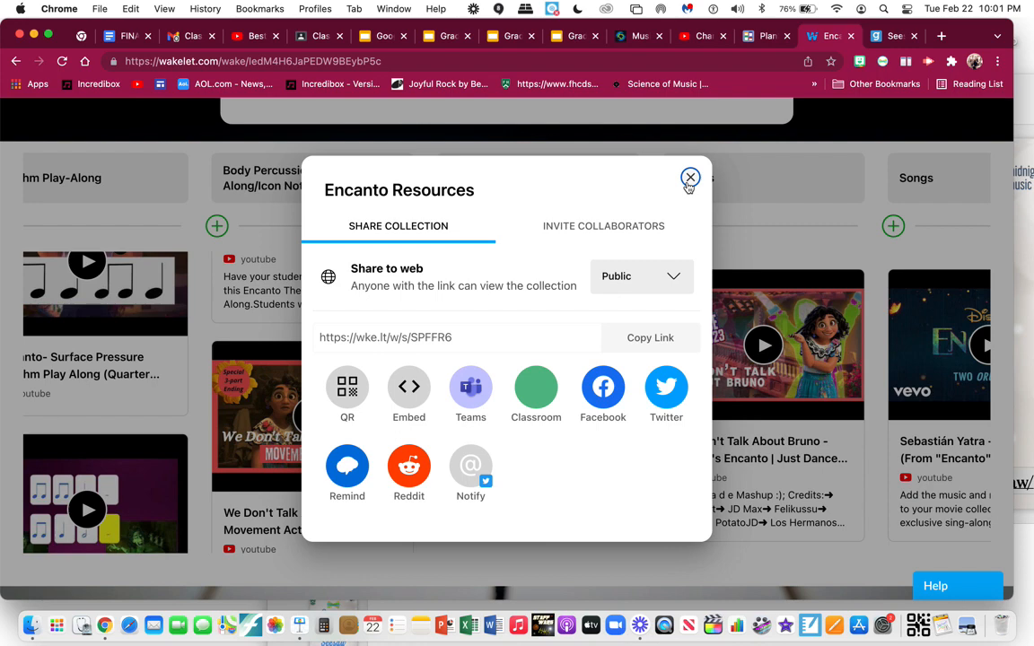
pyautogui.click(690, 179)
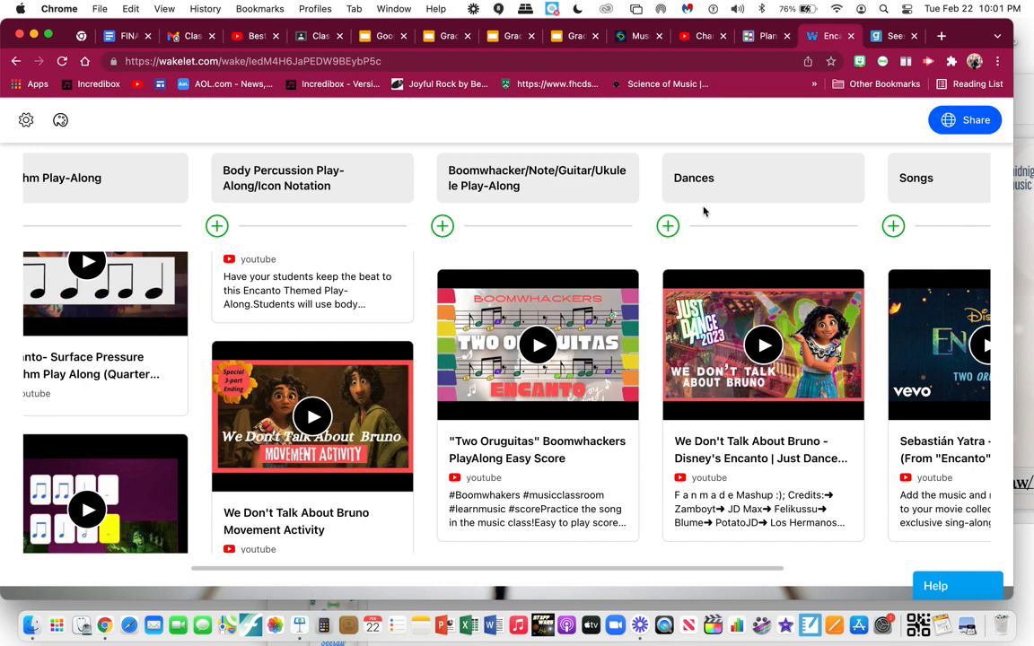
pyautogui.scroll(10, 704, 211)
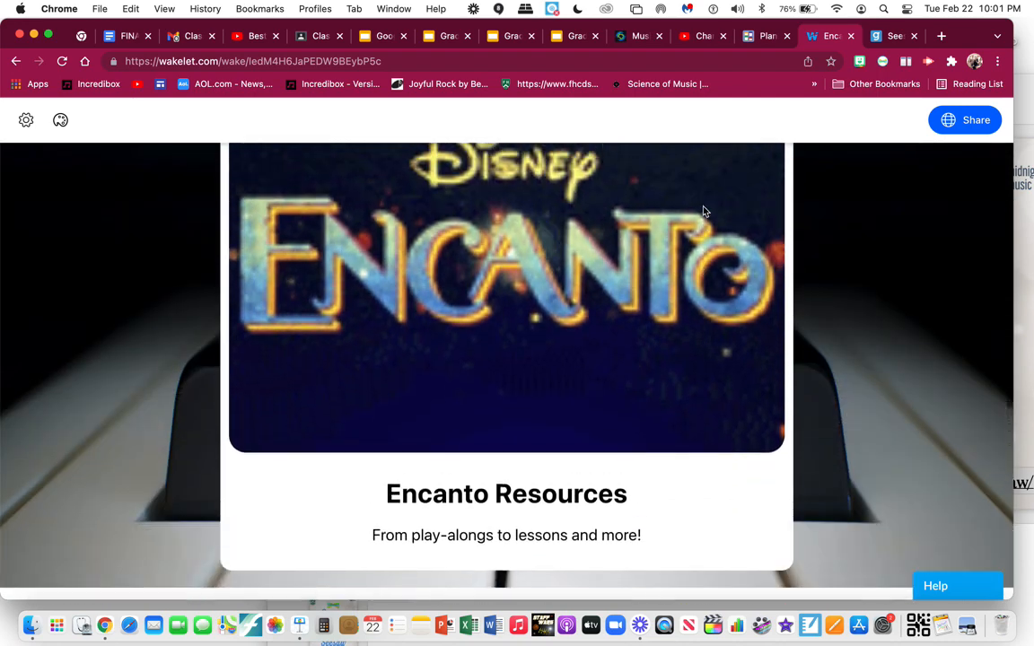
pyautogui.scroll(2, 704, 211)
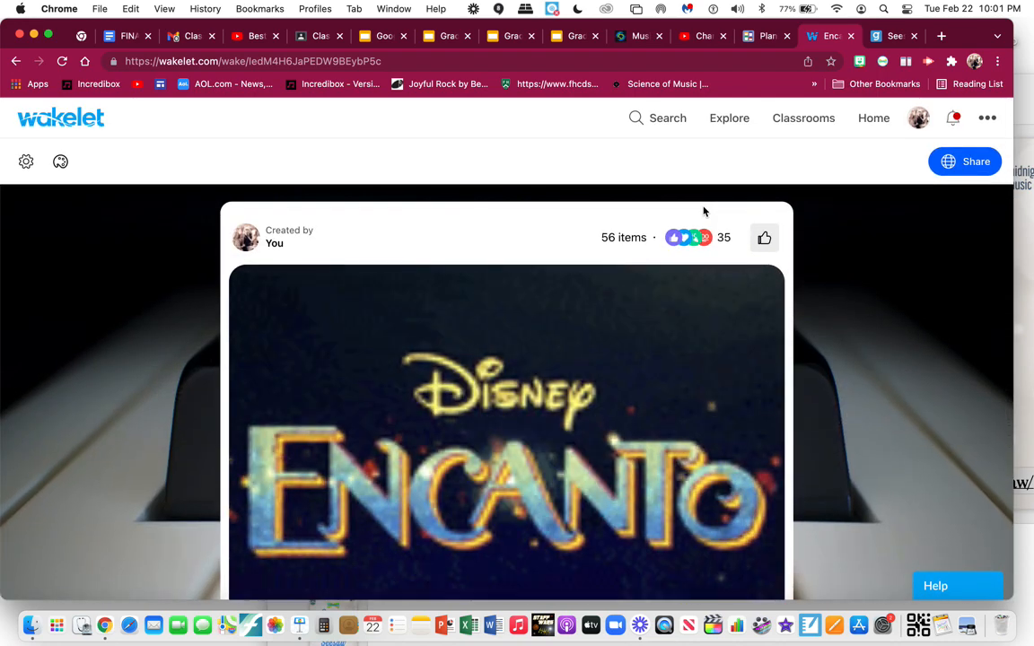